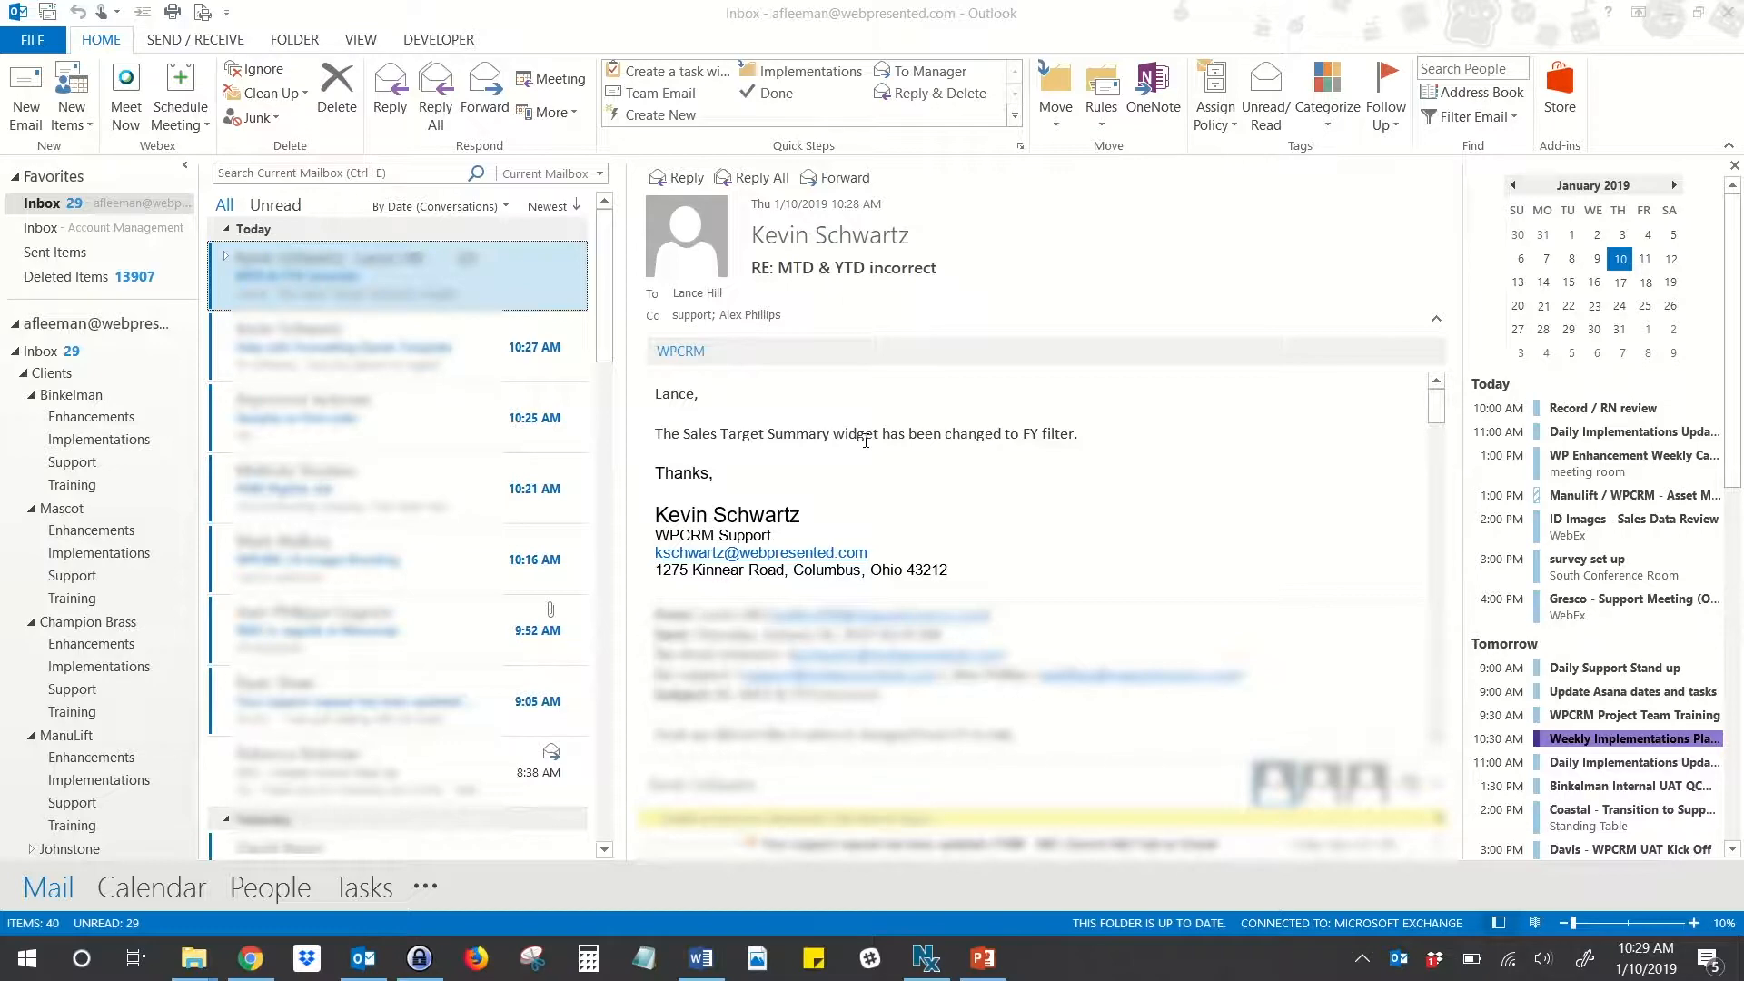
# Expand the WPCRM add-in on the email, open the matched contact's record, and move its window higher on the screen
pyautogui.click(692, 352)
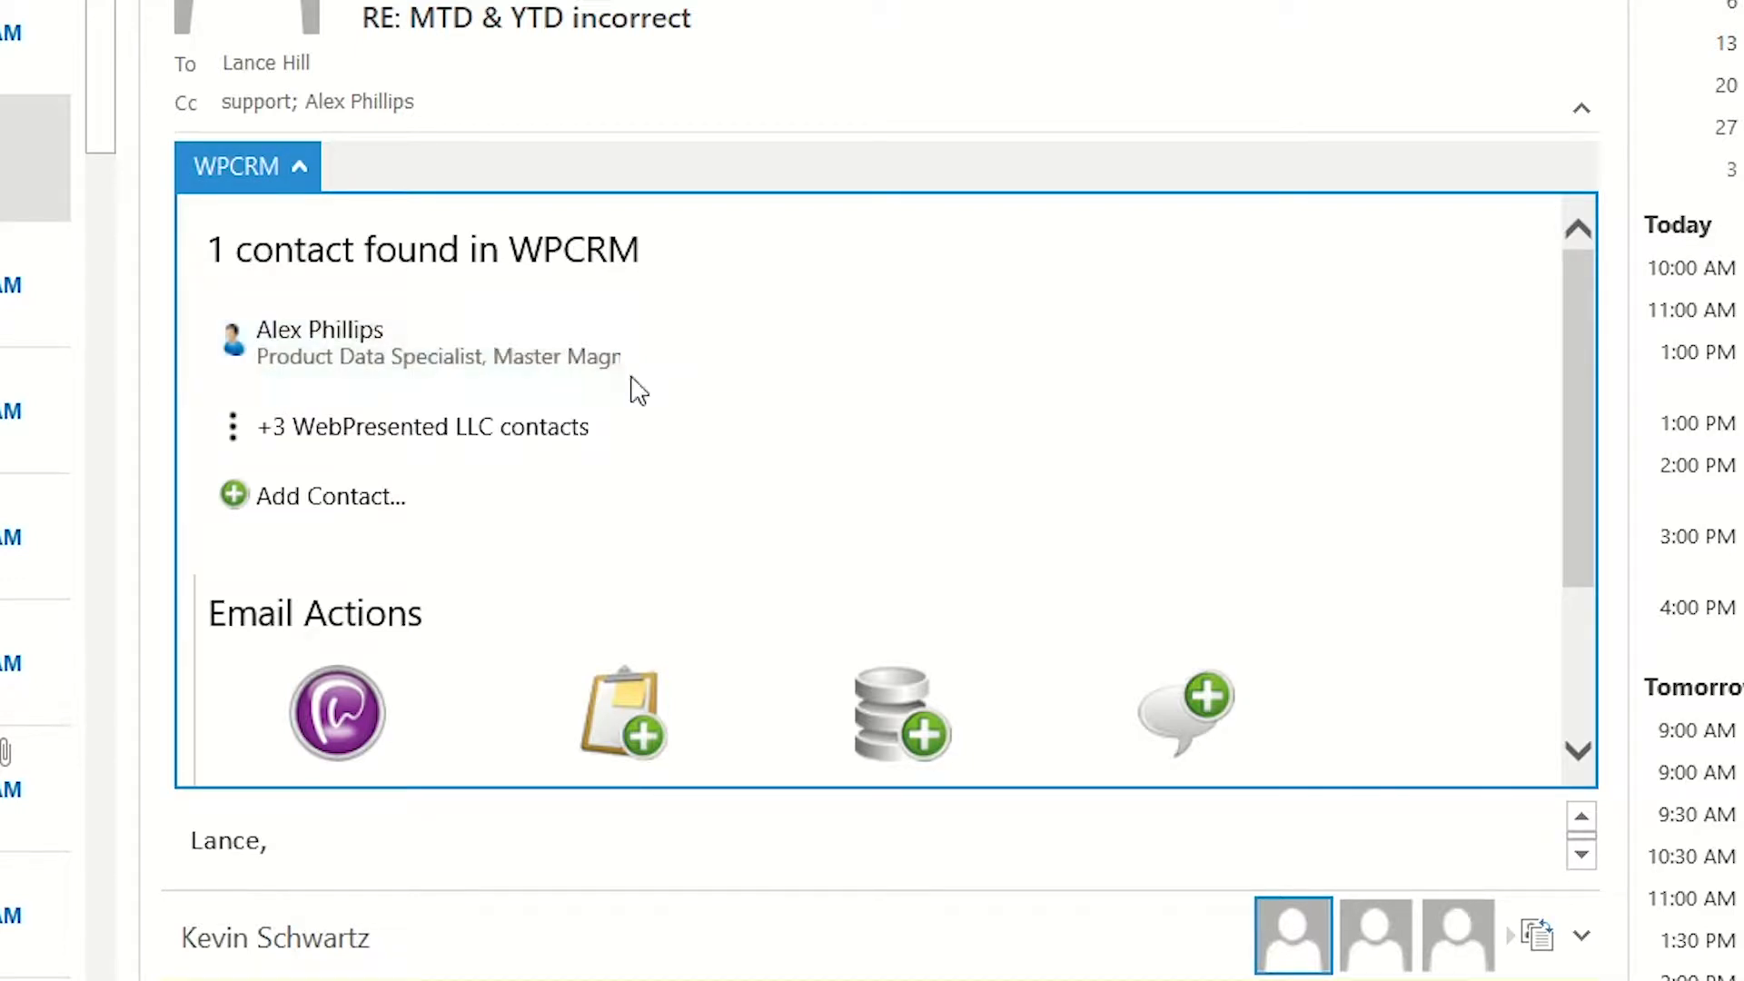
pyautogui.click(533, 369)
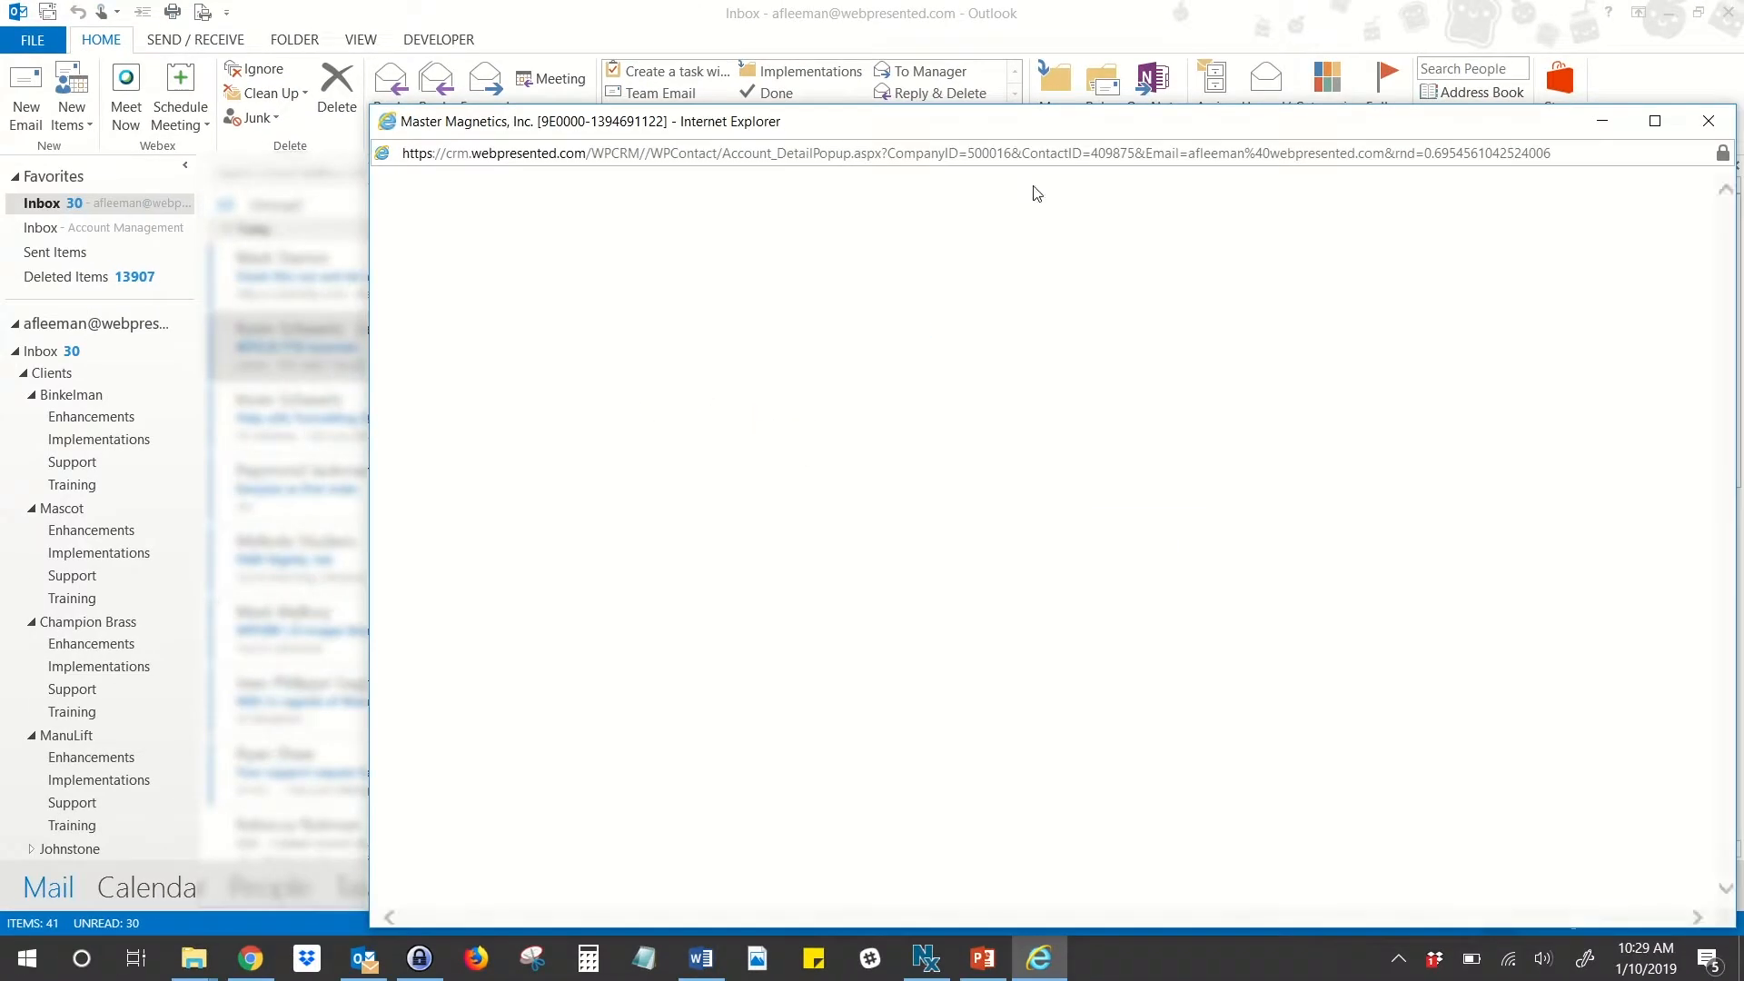
pyautogui.moveTo(923, 105); pyautogui.dragTo(908, 62)
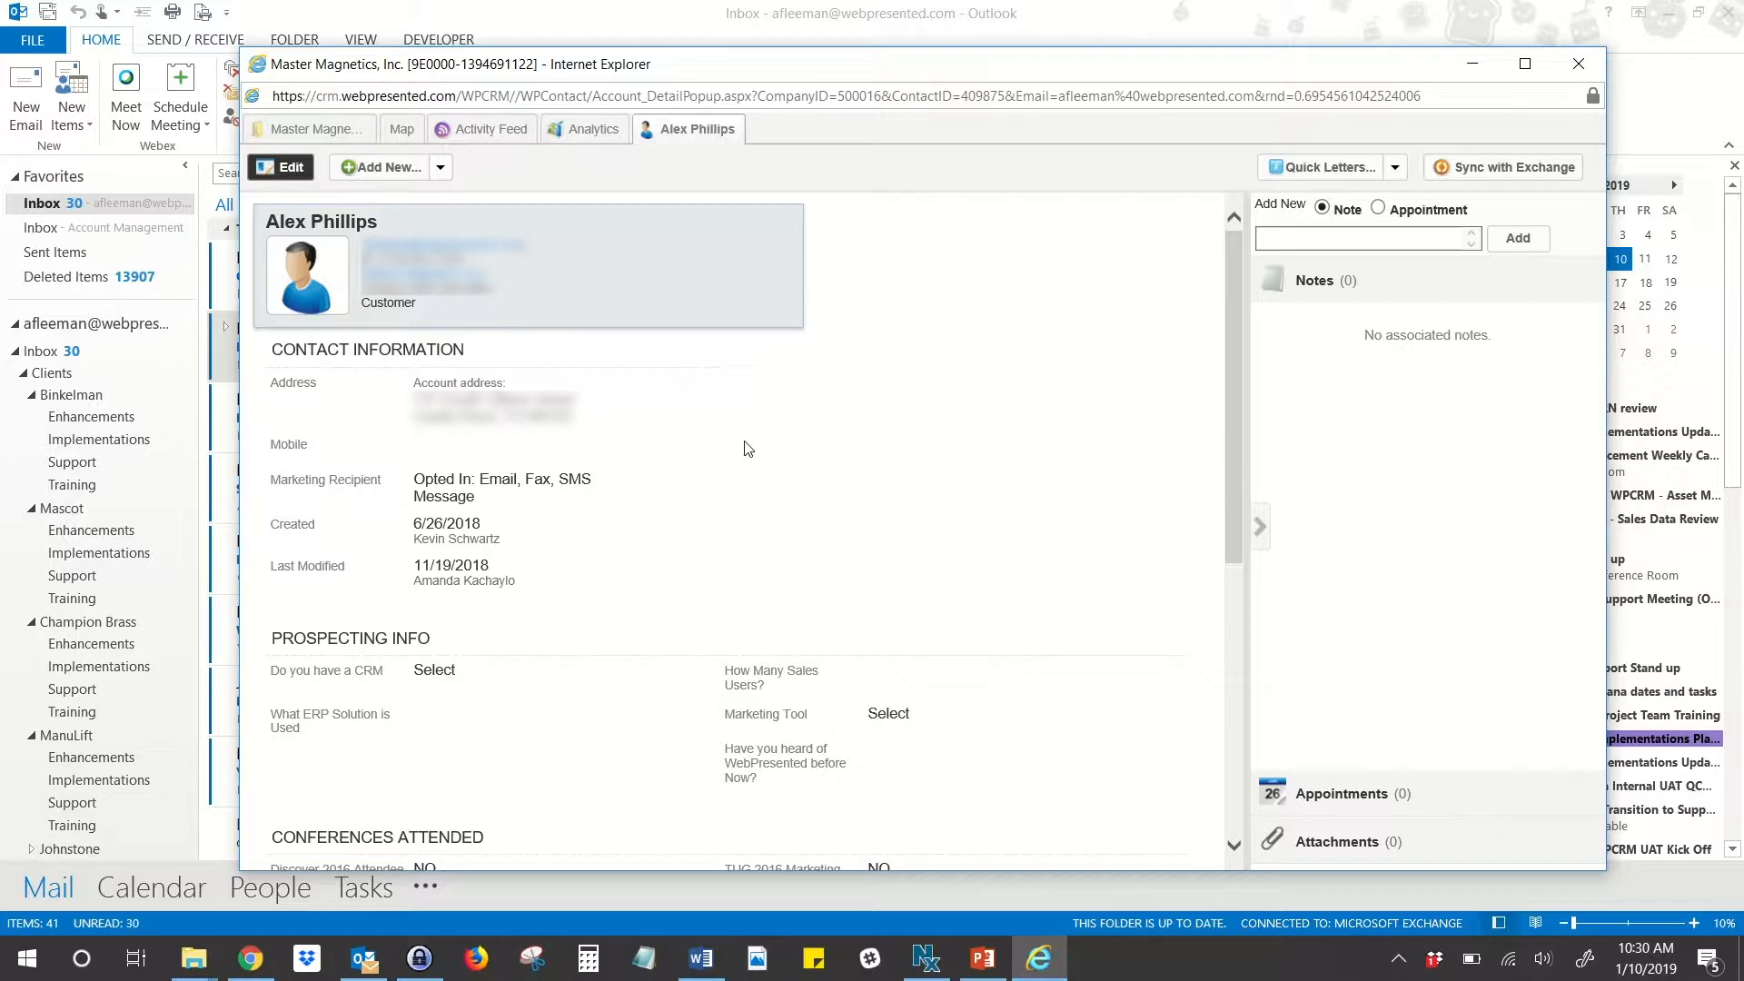
# Add the note "sent an email on 1/10" to the contact's record
pyautogui.click(1341, 238)
pyautogui.write('sent a')
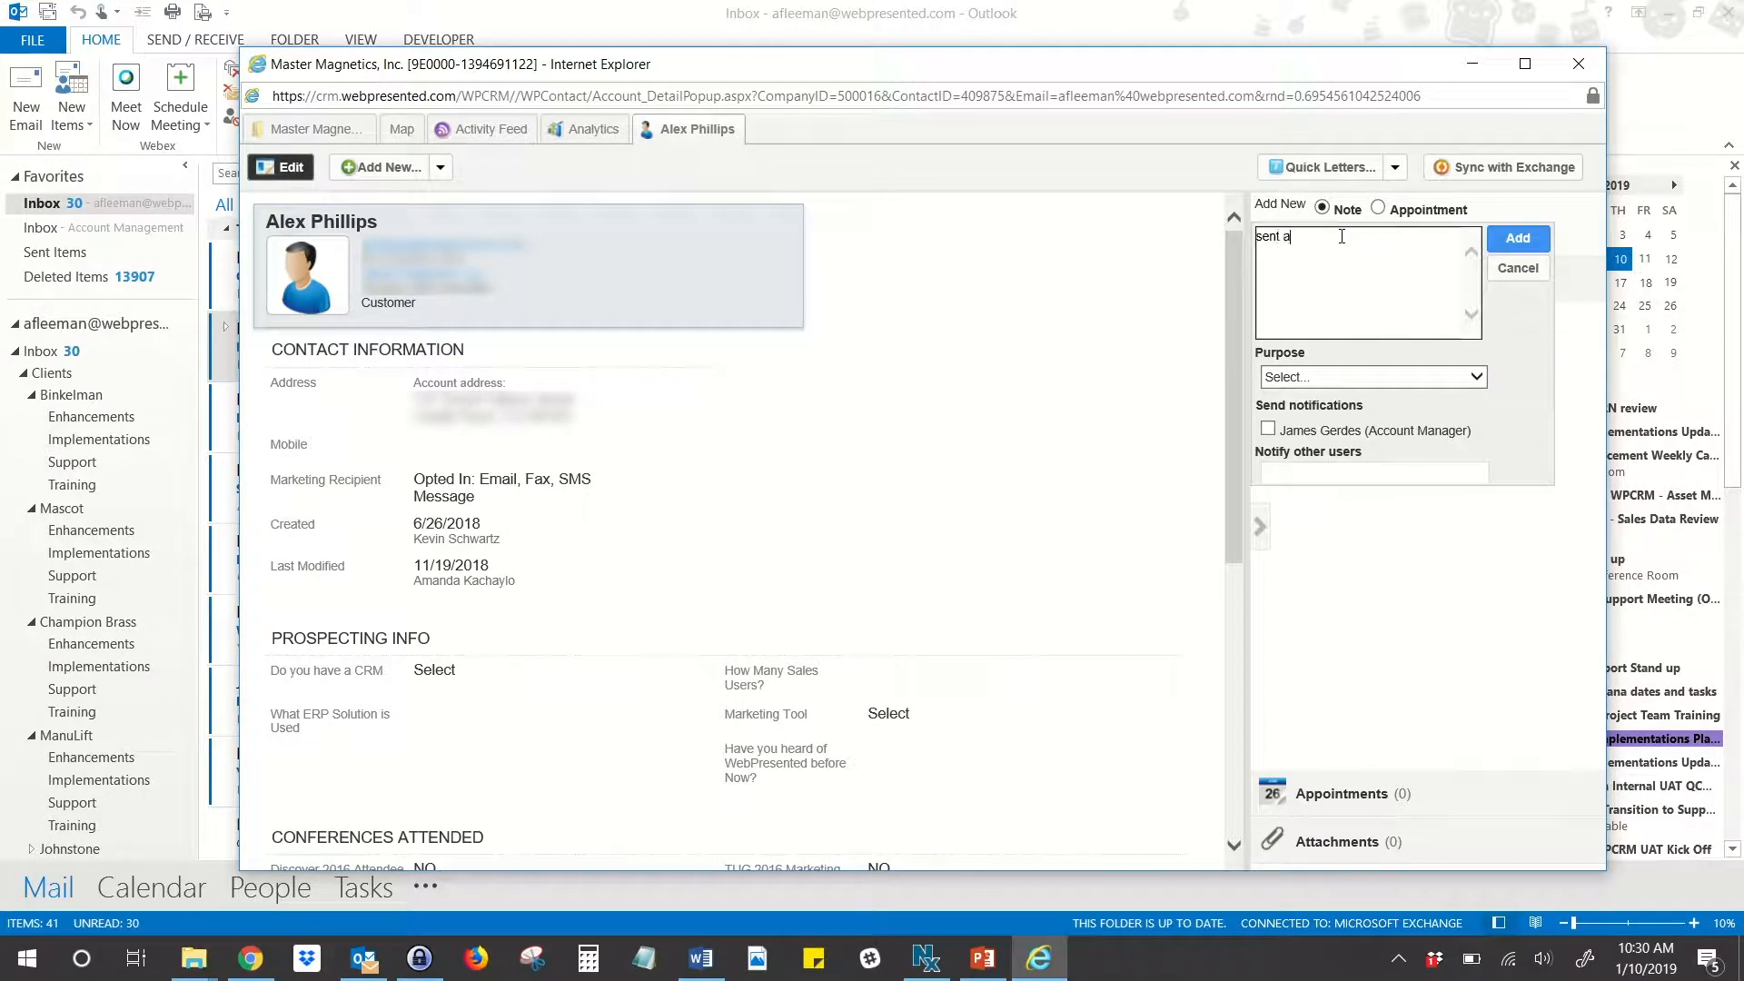
pyautogui.write('n email on 1/10')
pyautogui.click(1529, 244)
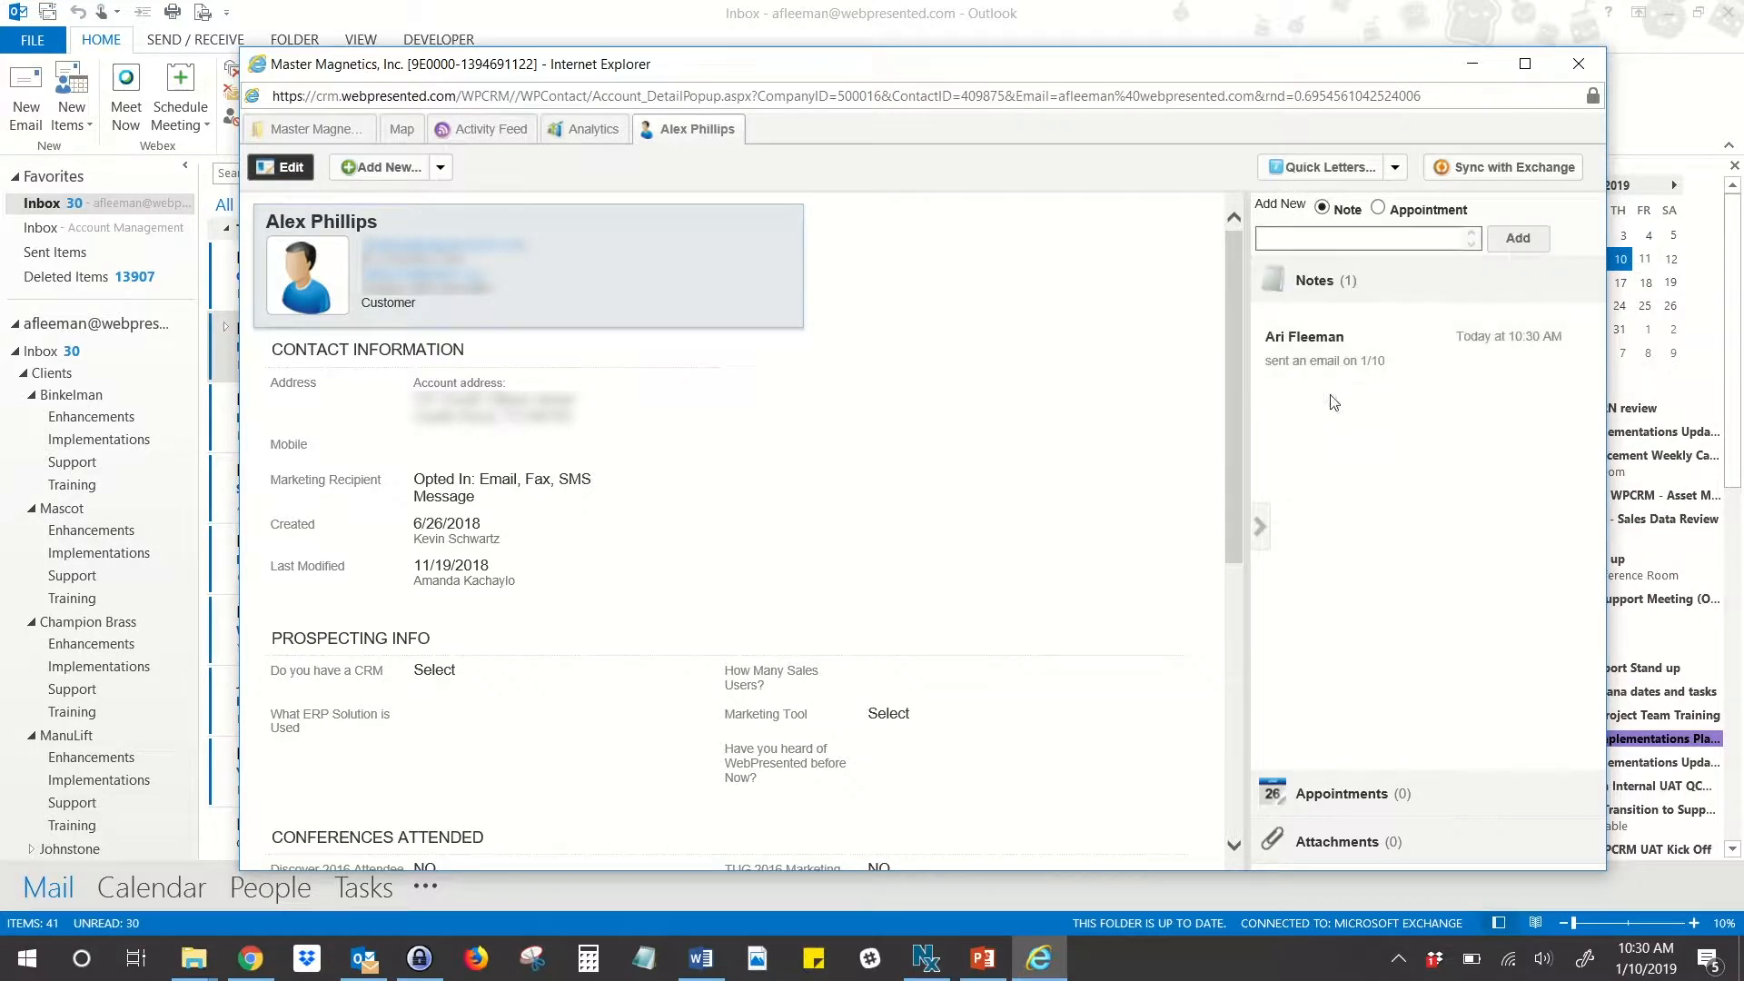
# Check which item types can be added for the contact and close the record
pyautogui.click(441, 167)
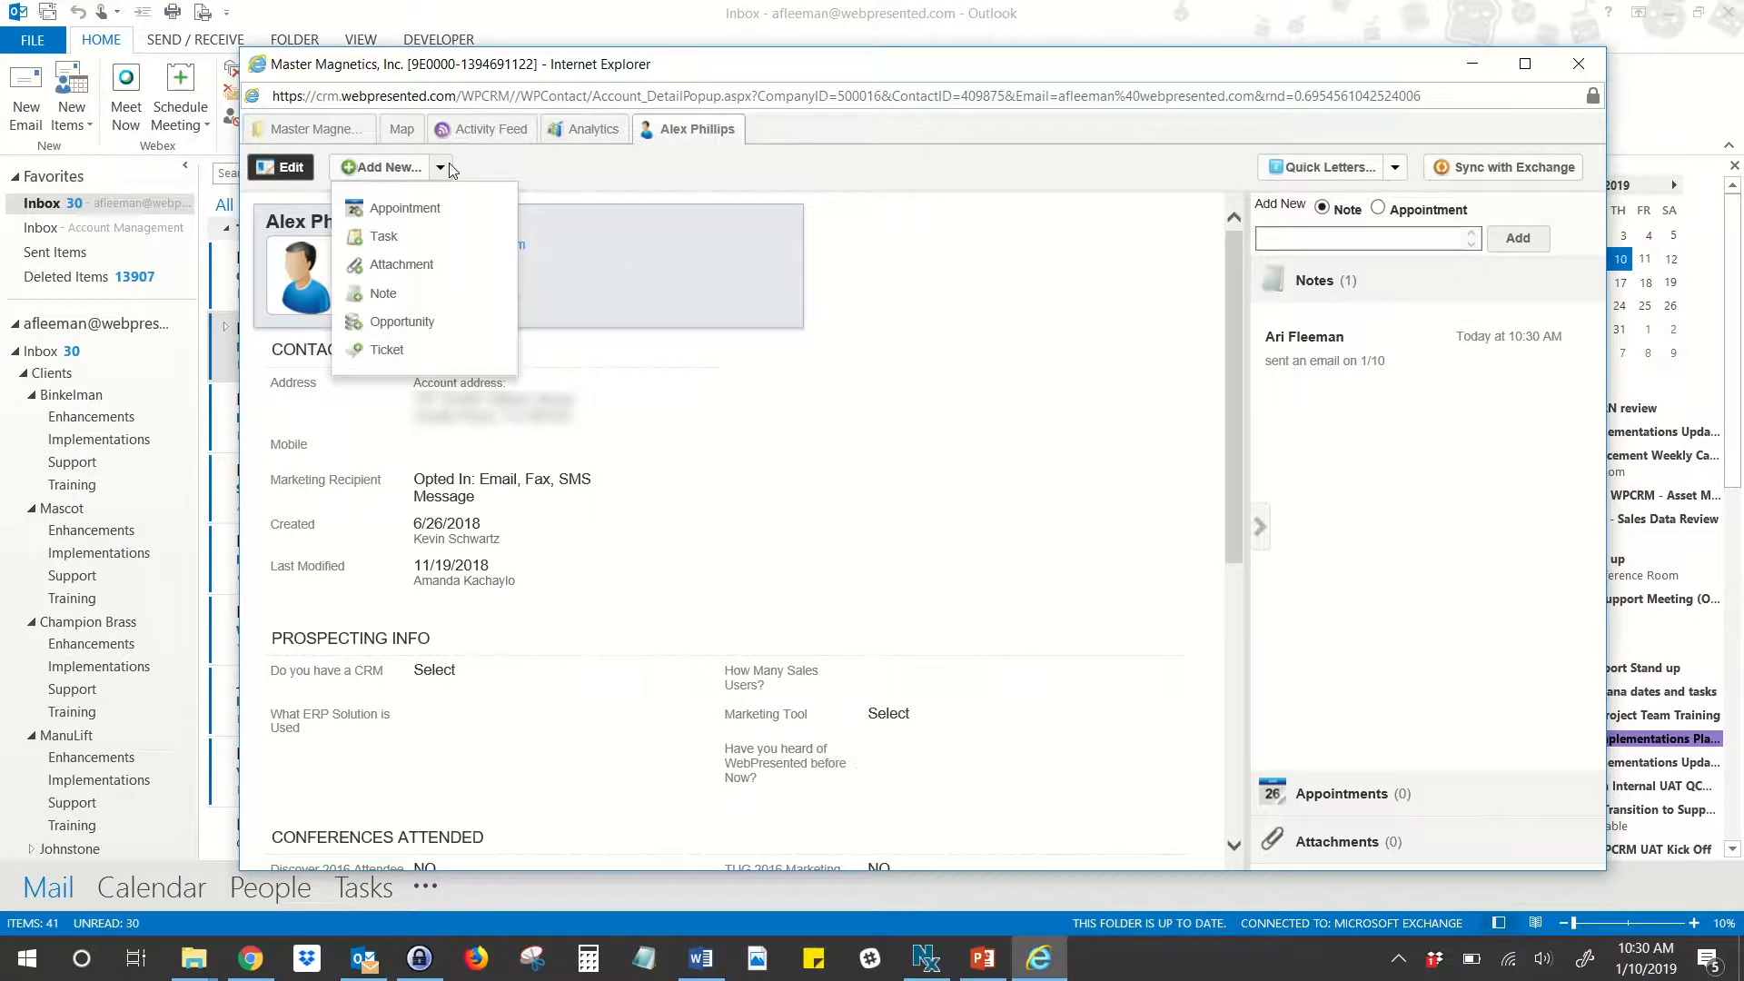
pyautogui.click(818, 371)
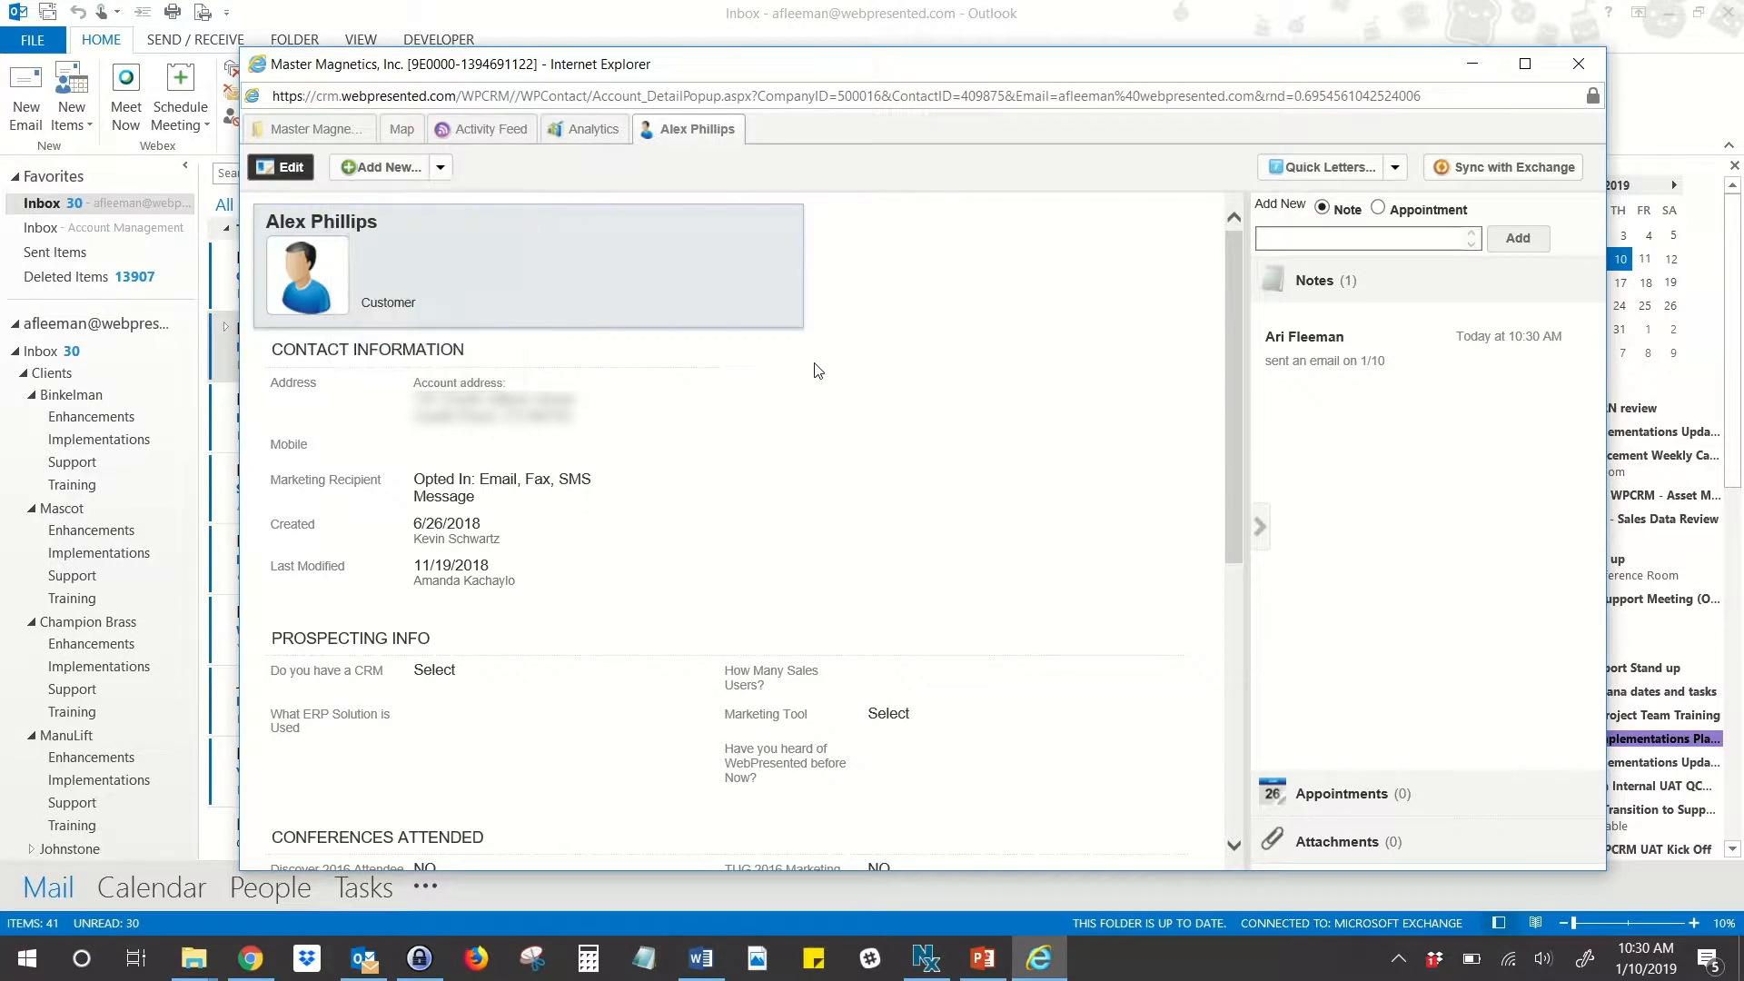
pyautogui.click(1578, 65)
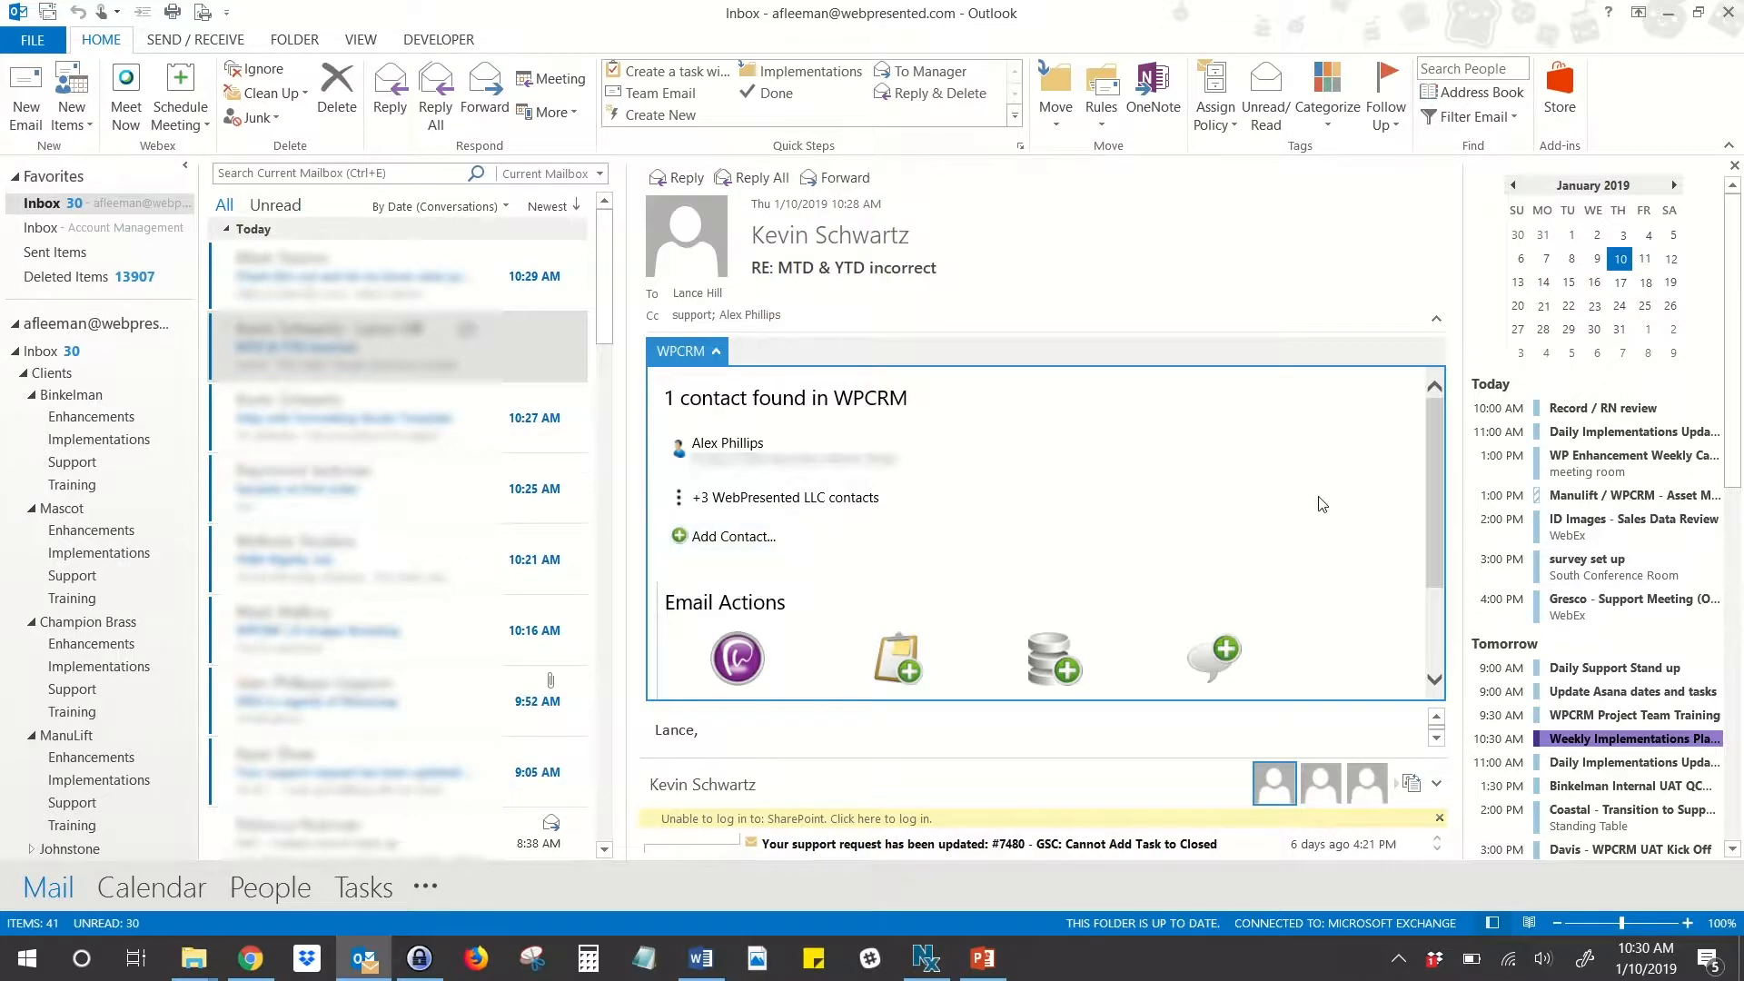
# Start tracking the email in WPCRM and show the other Master Magnetics, Inc. and WebPresented LLC contacts
pyautogui.moveTo(1437, 510); pyautogui.dragTo(1435, 622)
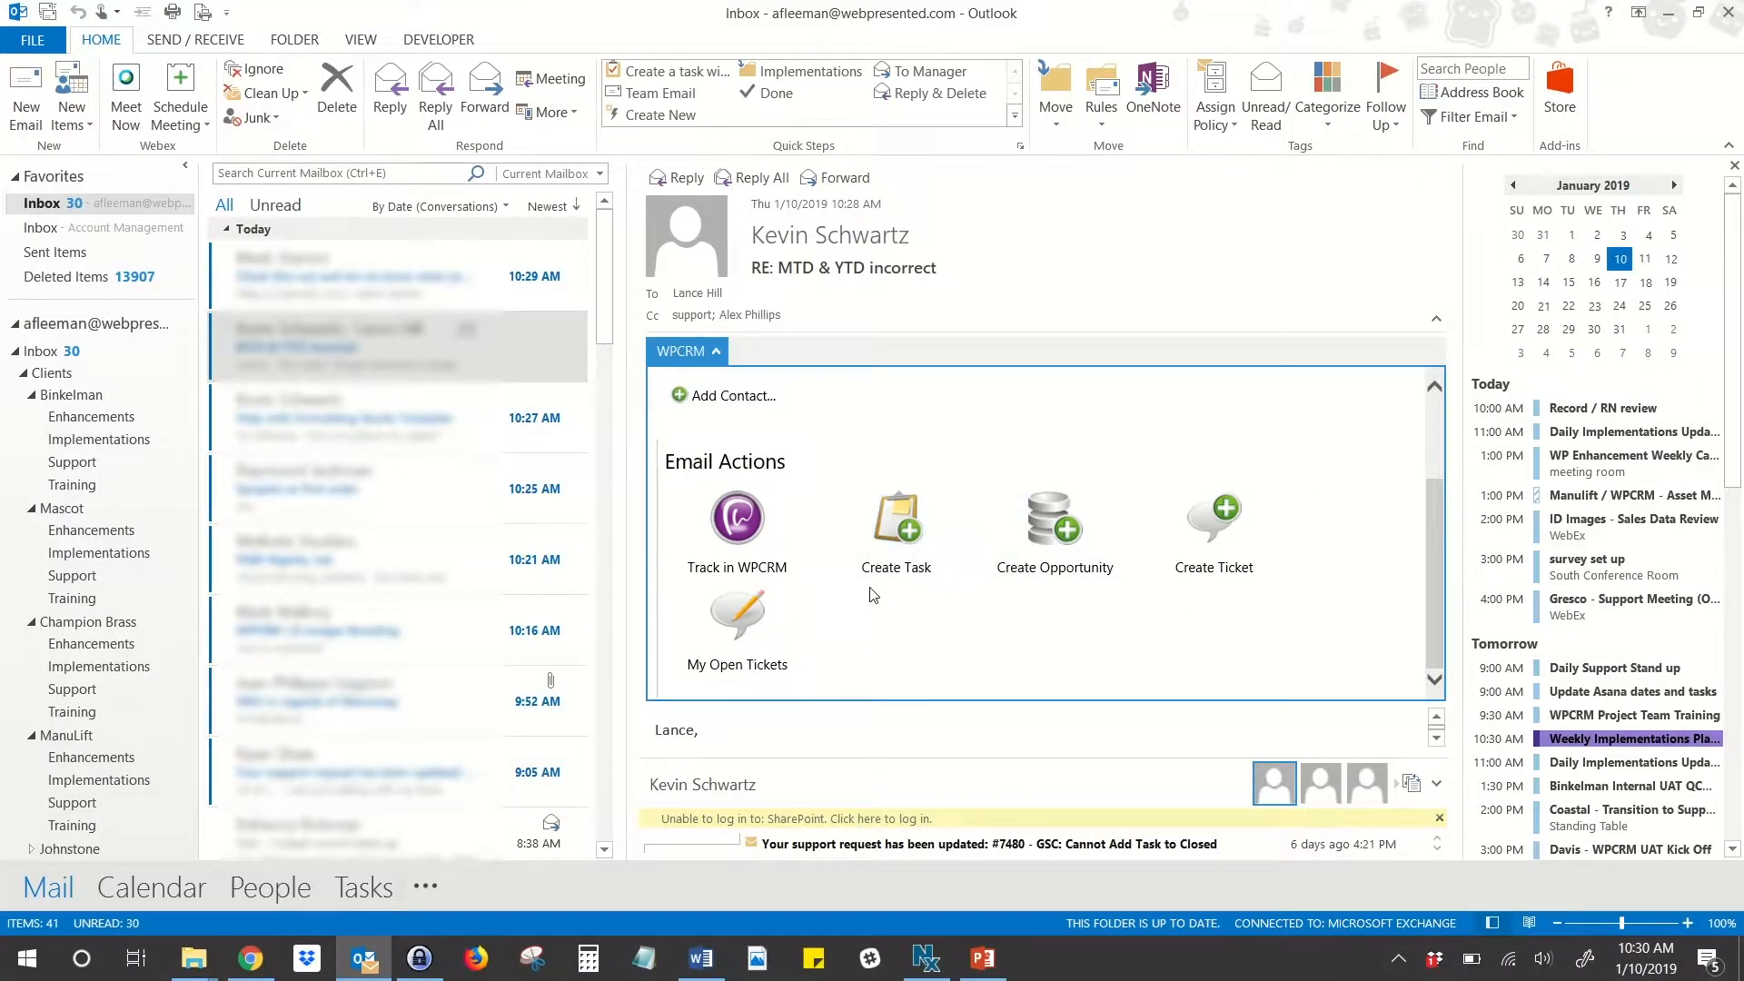
pyautogui.click(738, 532)
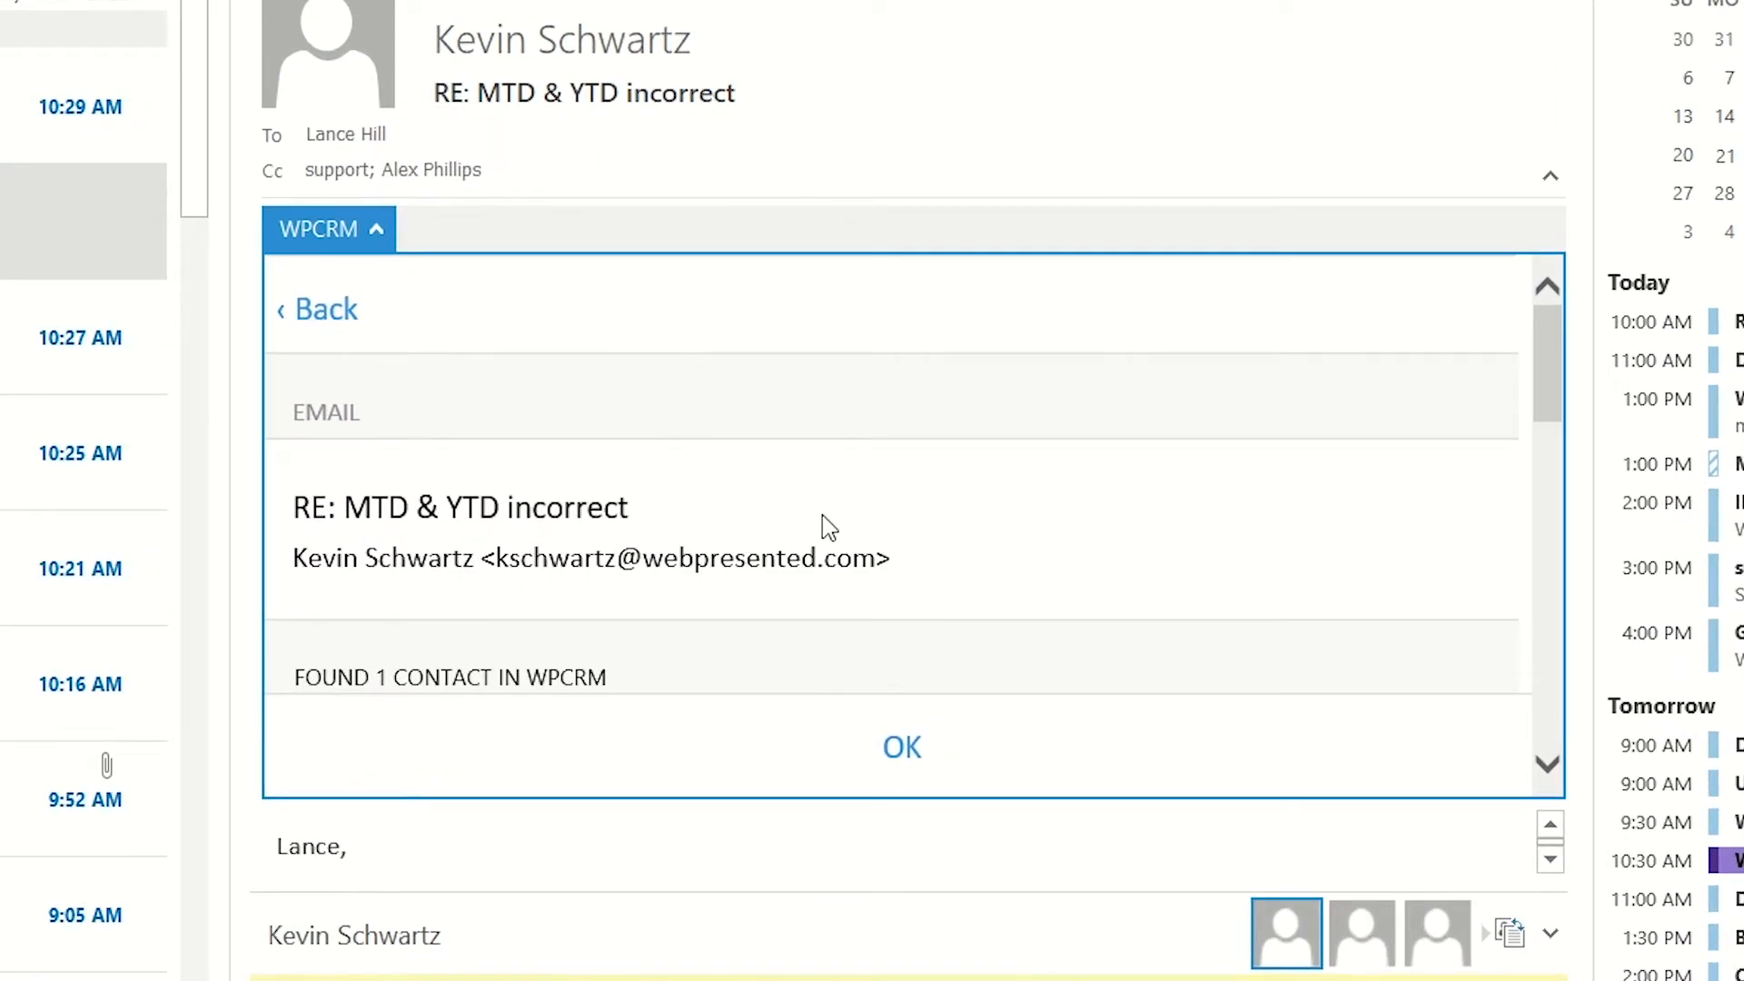
pyautogui.moveTo(1548, 382); pyautogui.dragTo(1548, 425)
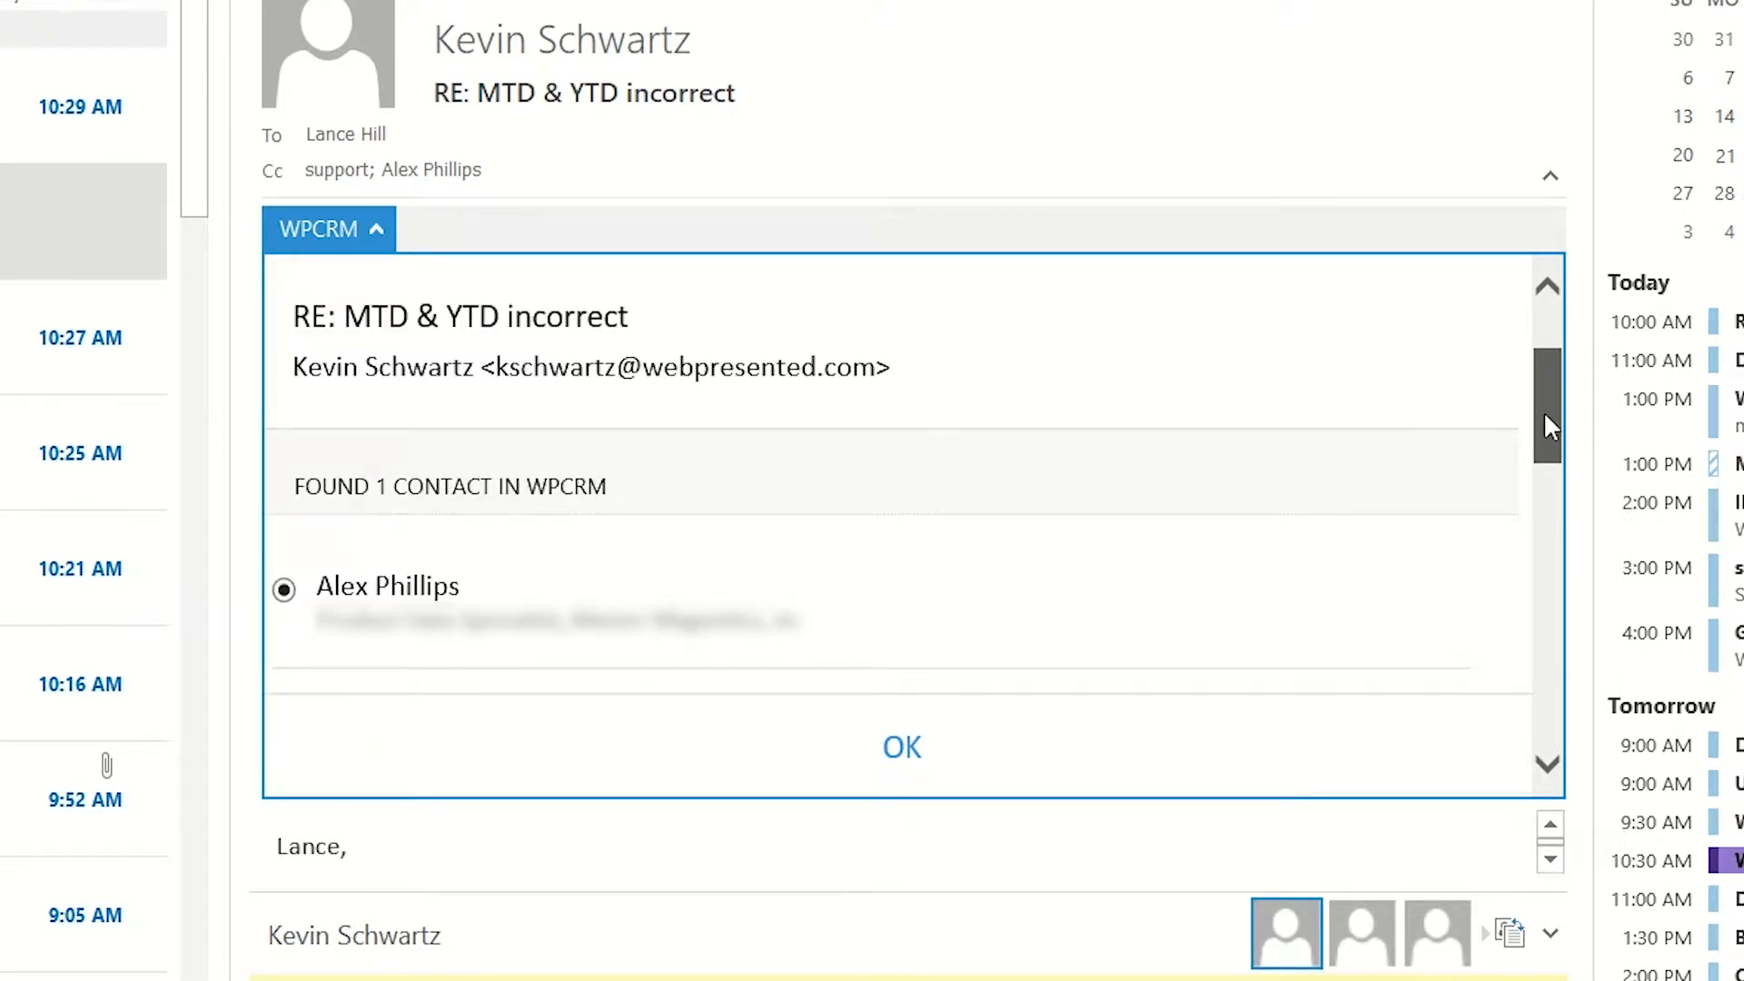
pyautogui.moveTo(1544, 411); pyautogui.dragTo(1538, 433)
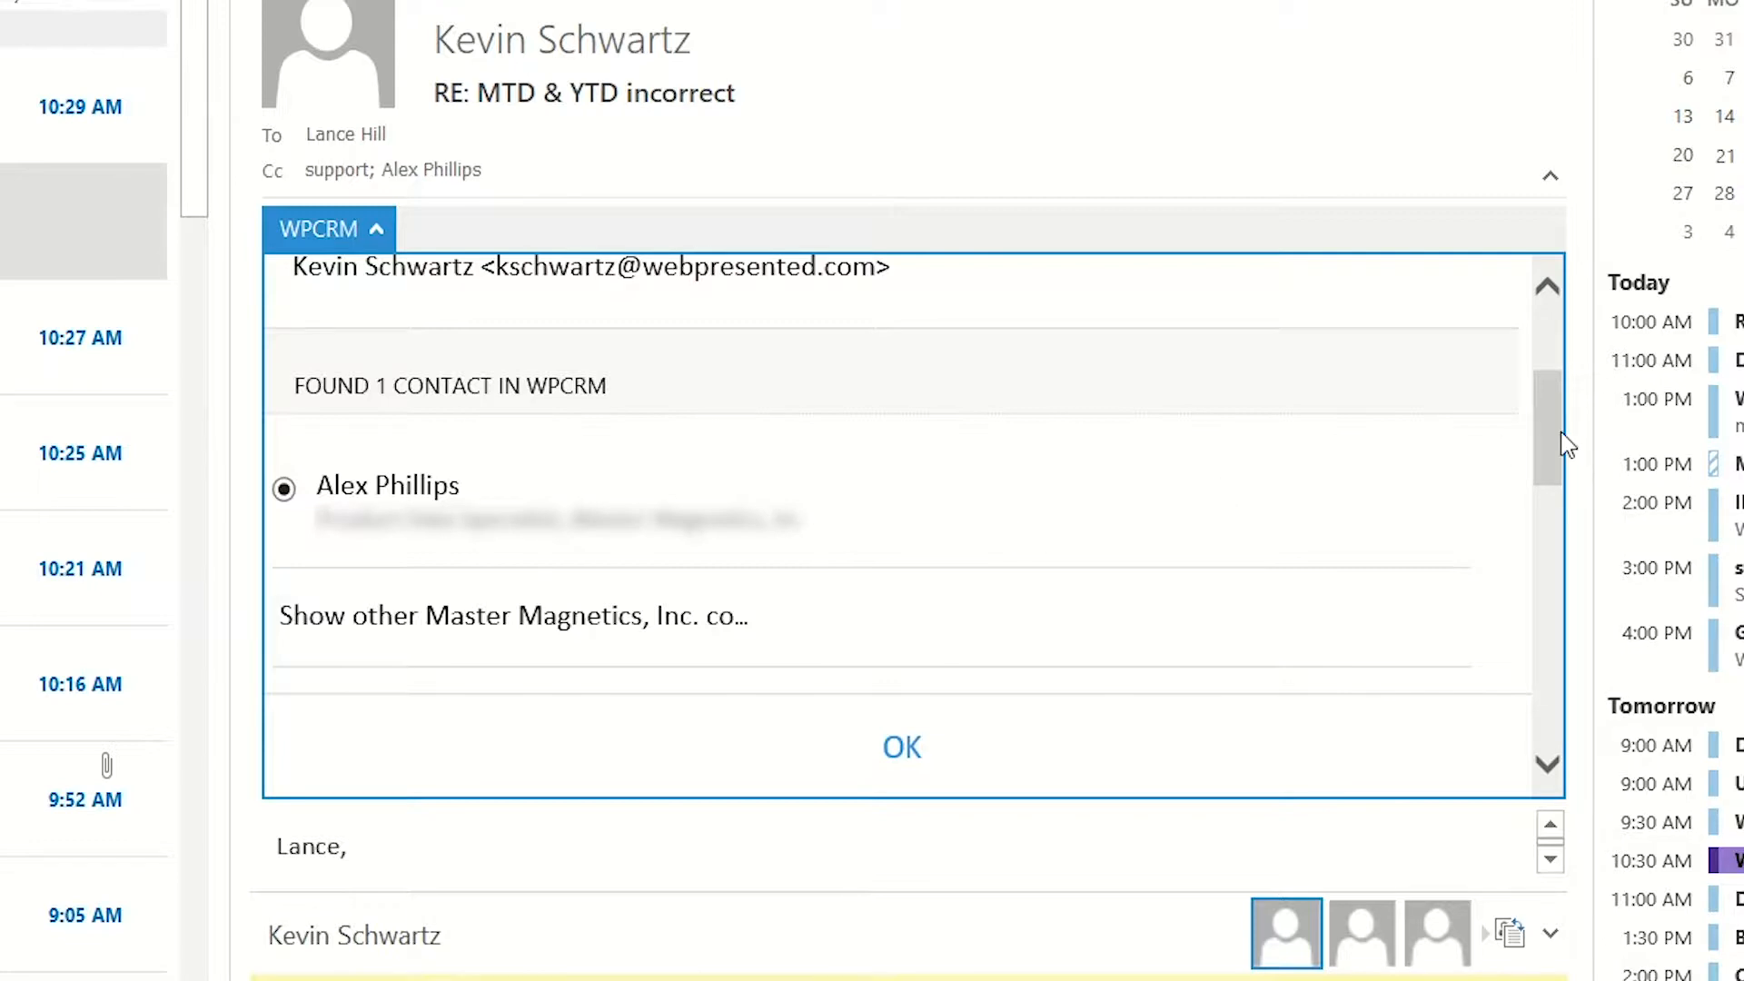
pyautogui.moveTo(1544, 433); pyautogui.dragTo(1544, 467)
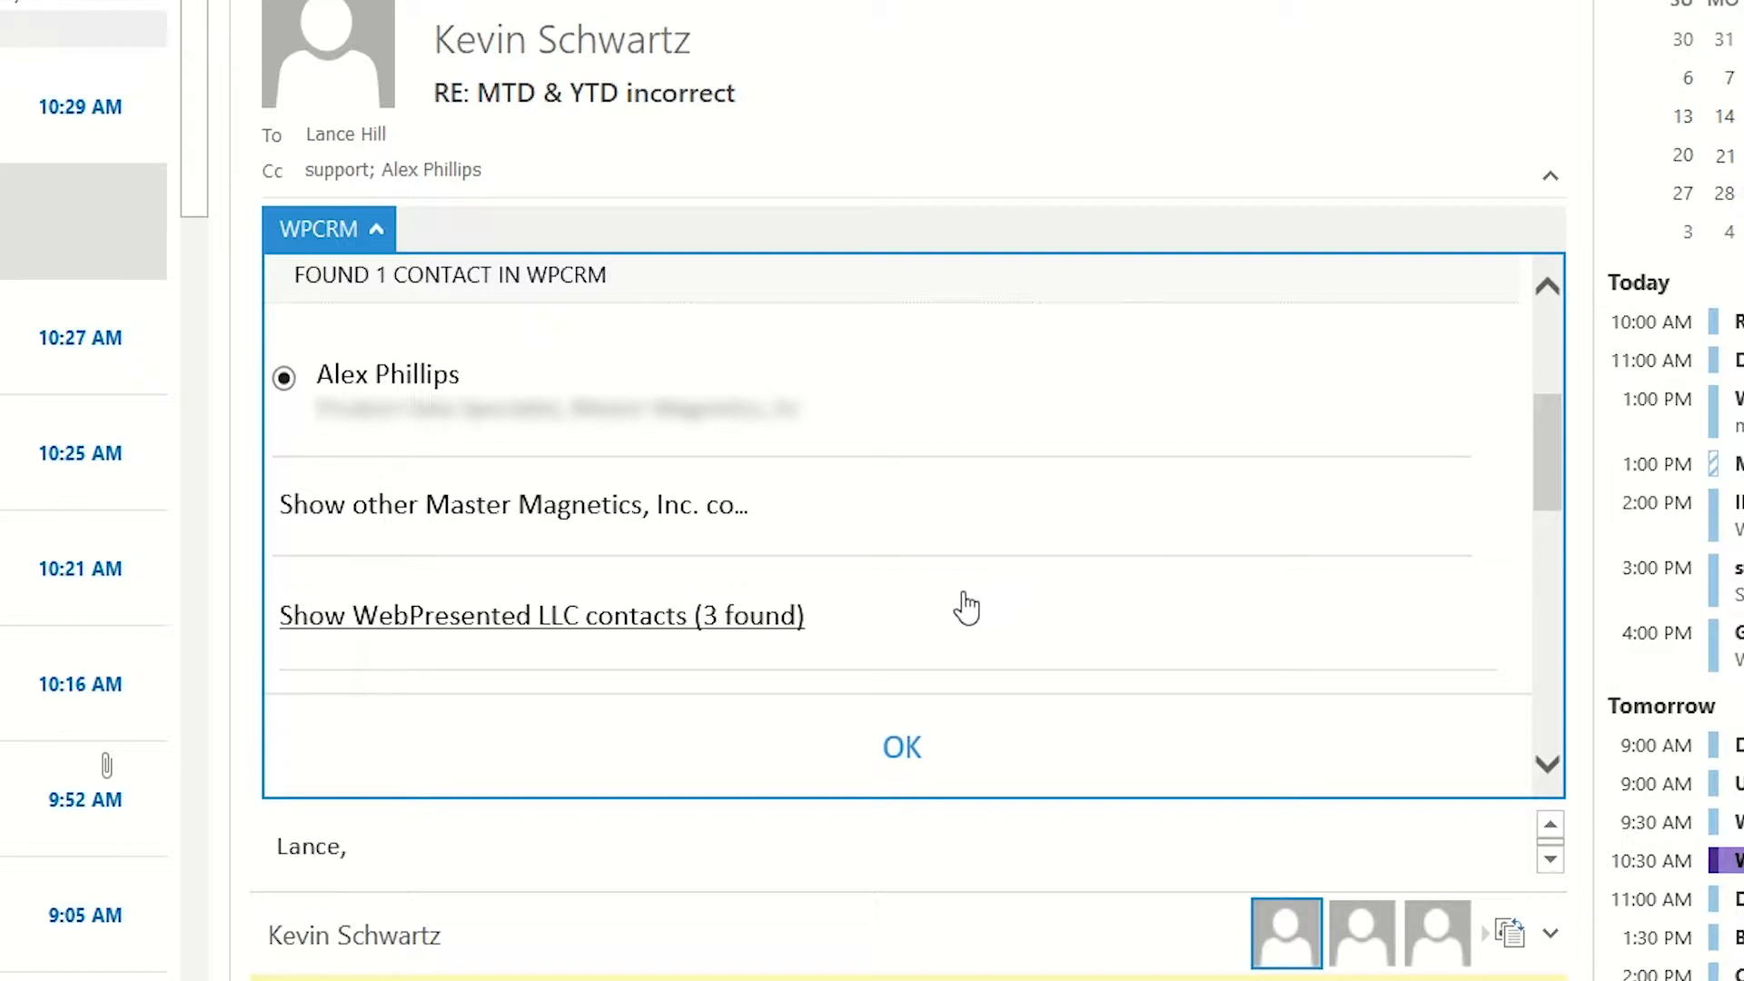
pyautogui.click(731, 515)
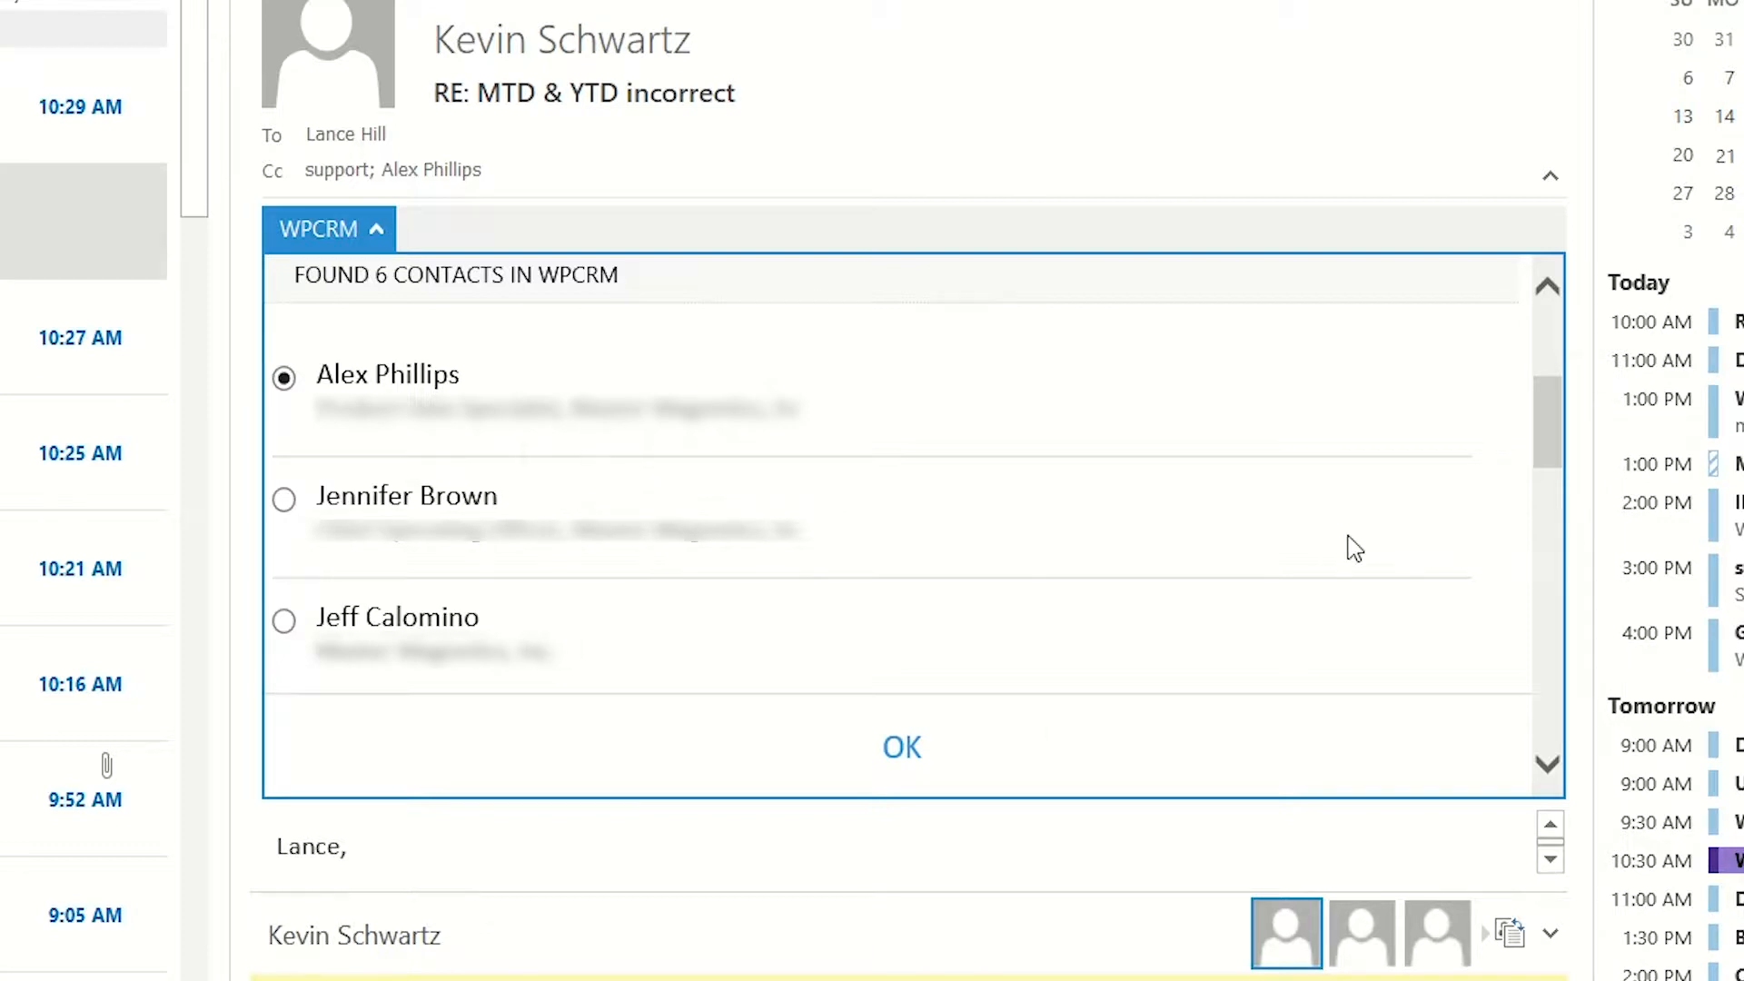
pyautogui.scroll(-5, 759, 400)
pyautogui.click(681, 400)
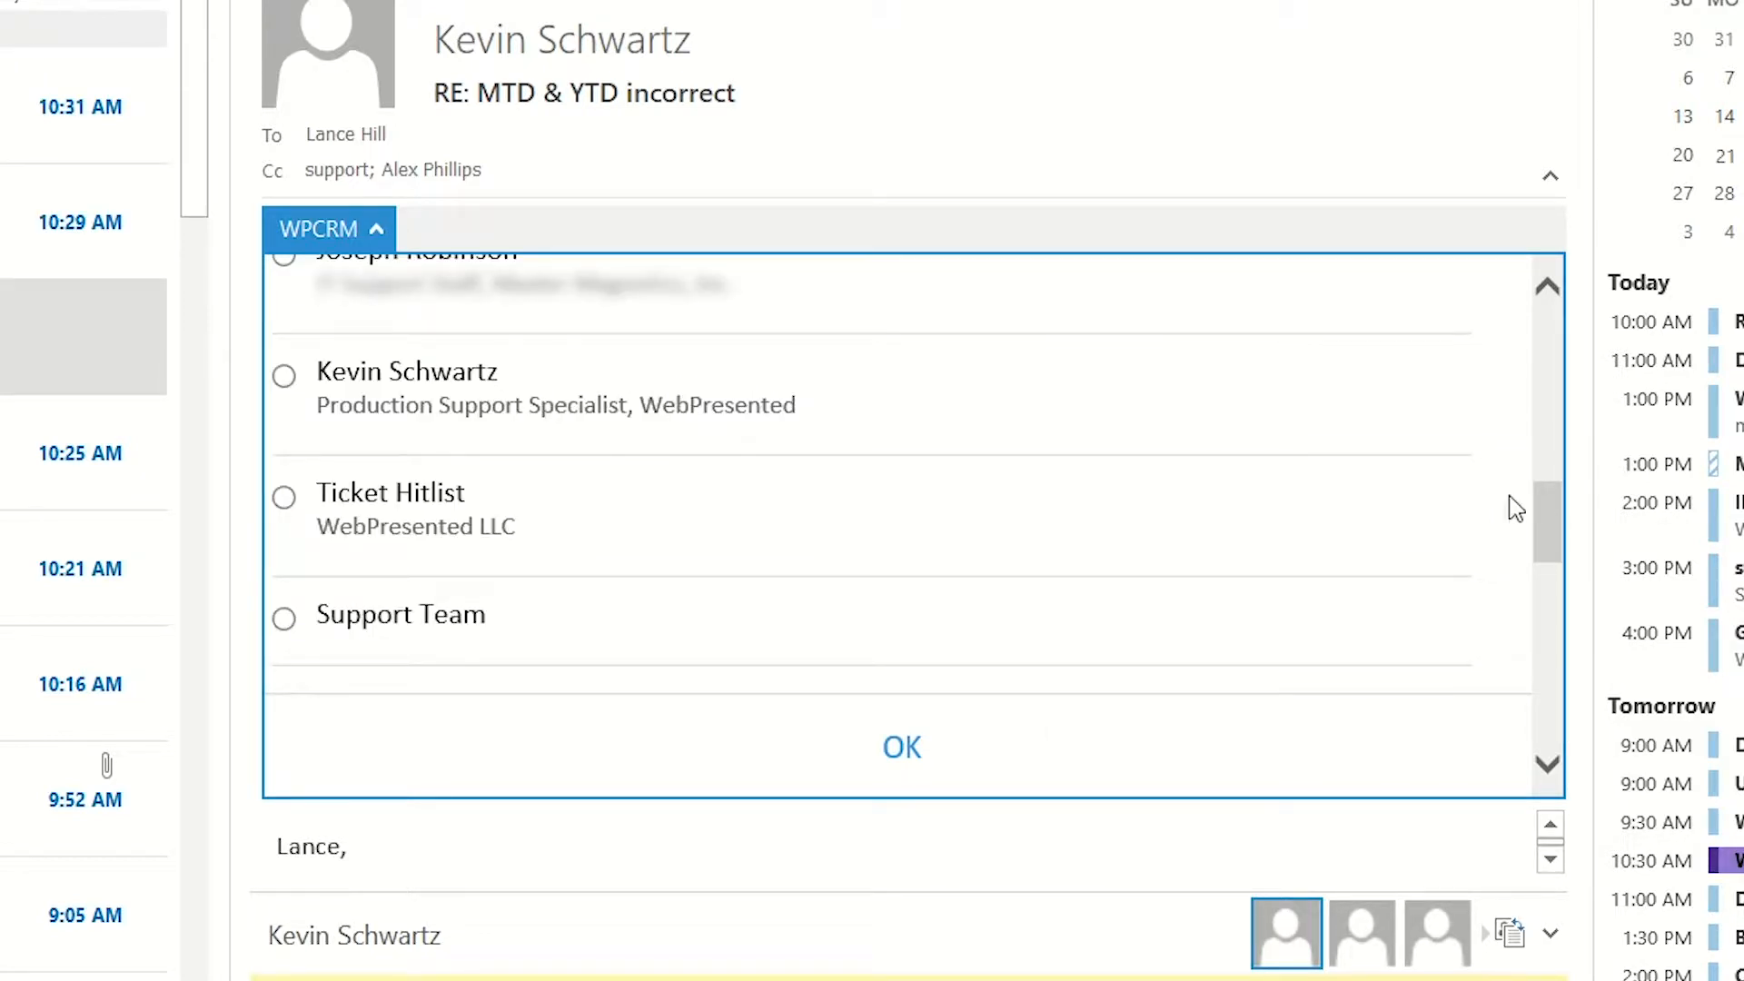
# Replace the Master Magnetics account in the email tracking details with WebPresented - TEST
pyautogui.moveTo(1549, 502); pyautogui.dragTo(1558, 609)
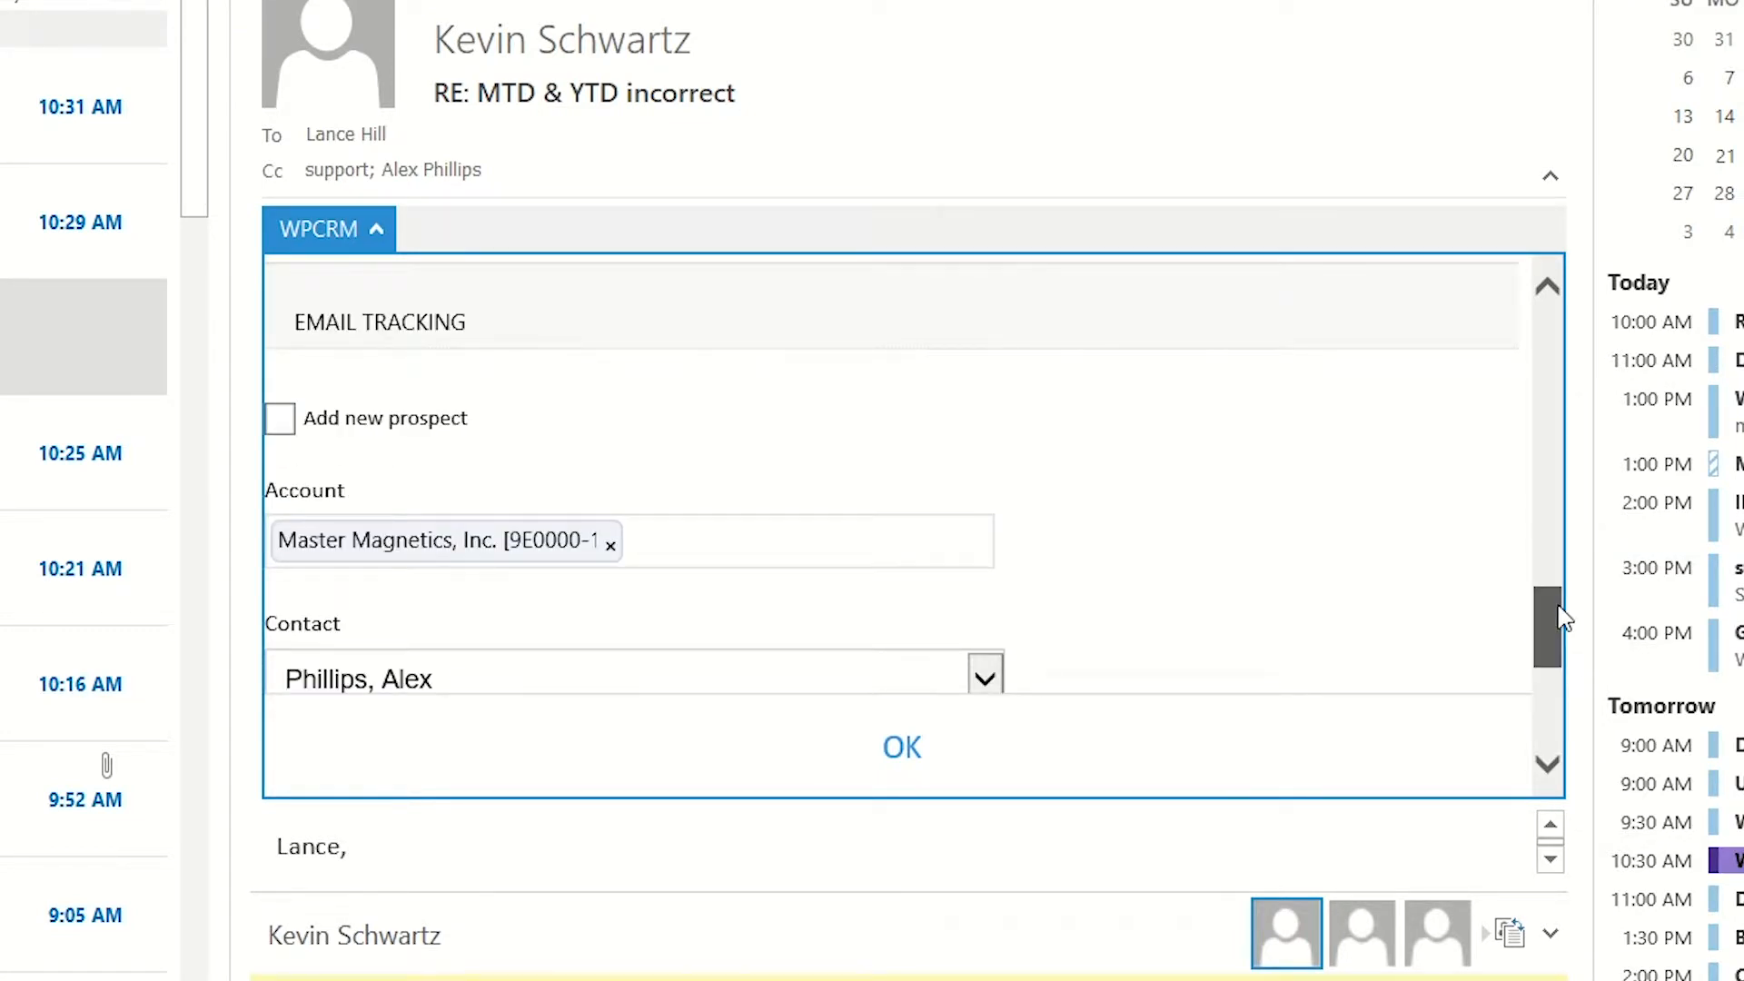
pyautogui.click(610, 545)
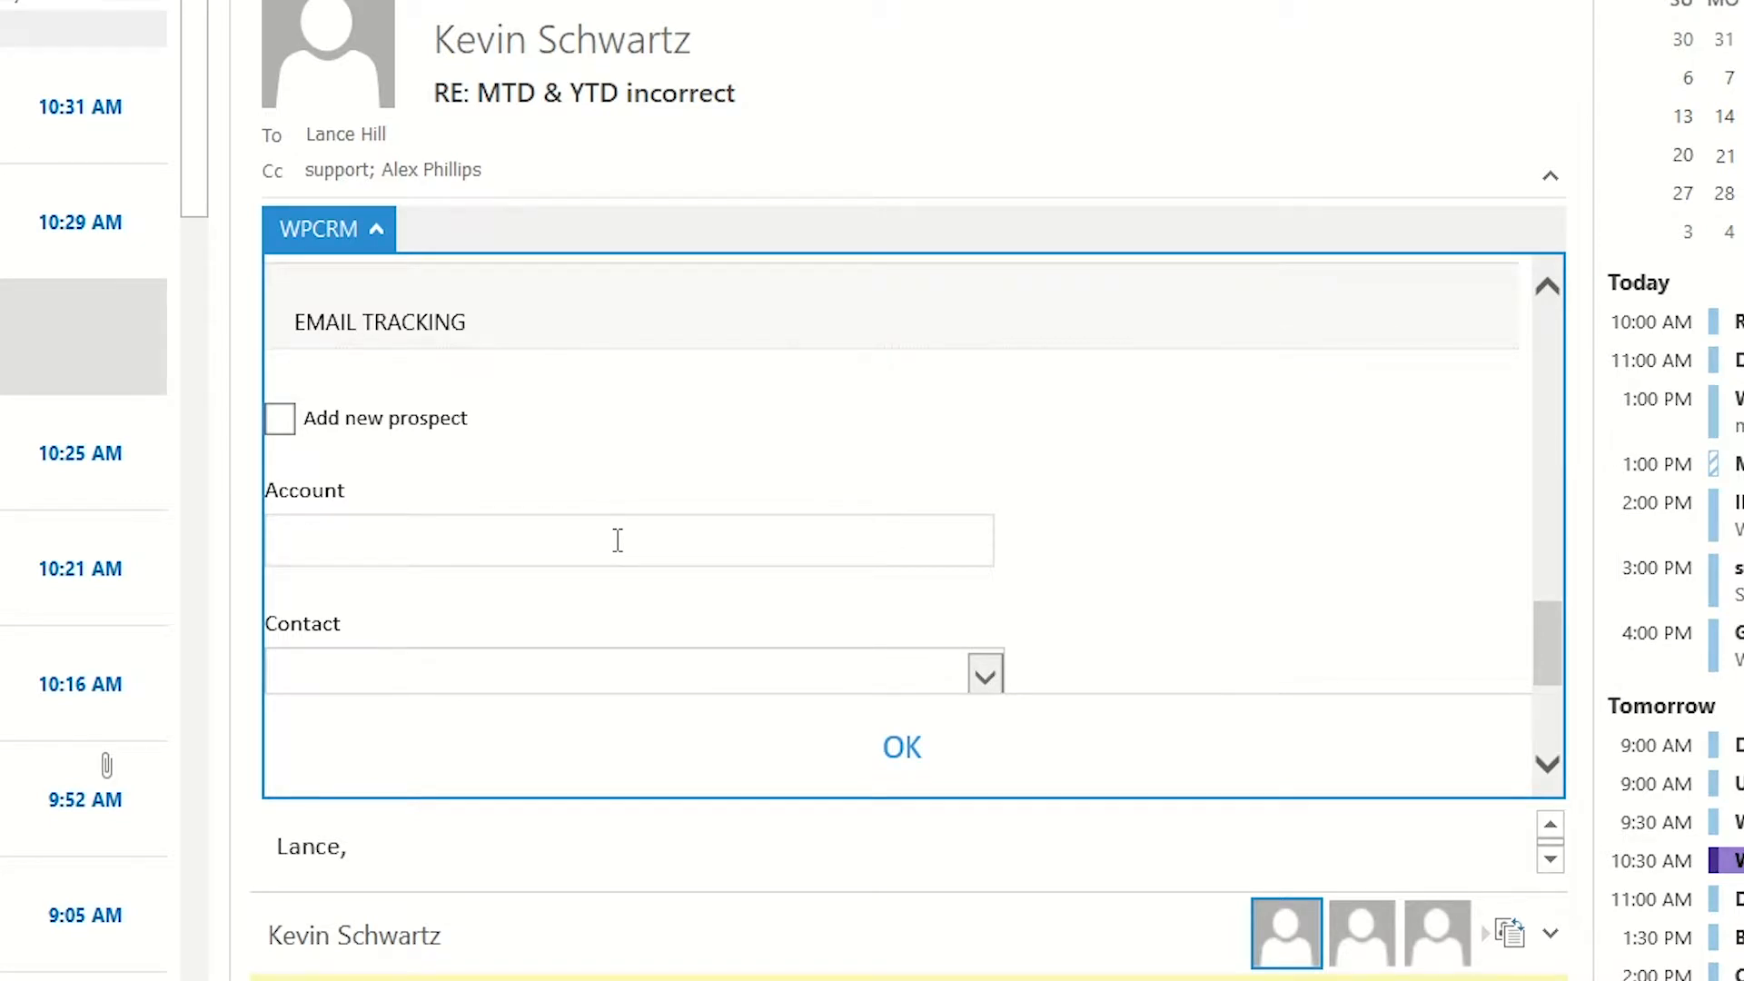
pyautogui.write('webpre')
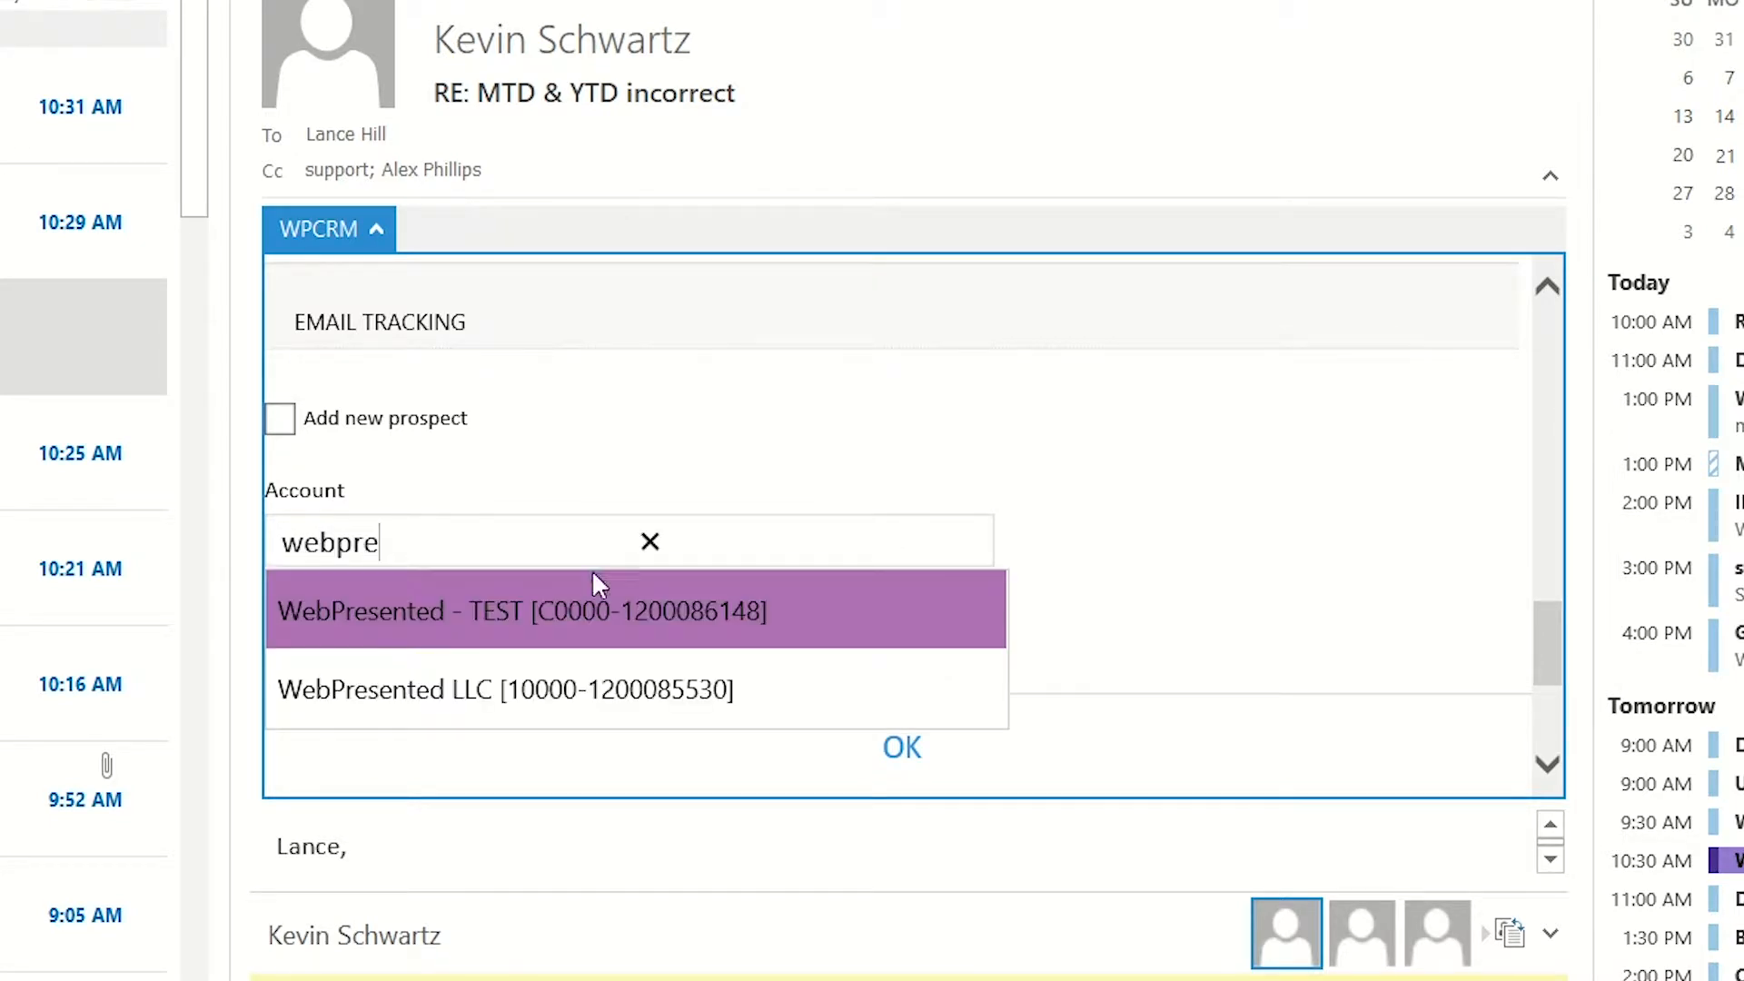
pyautogui.click(576, 604)
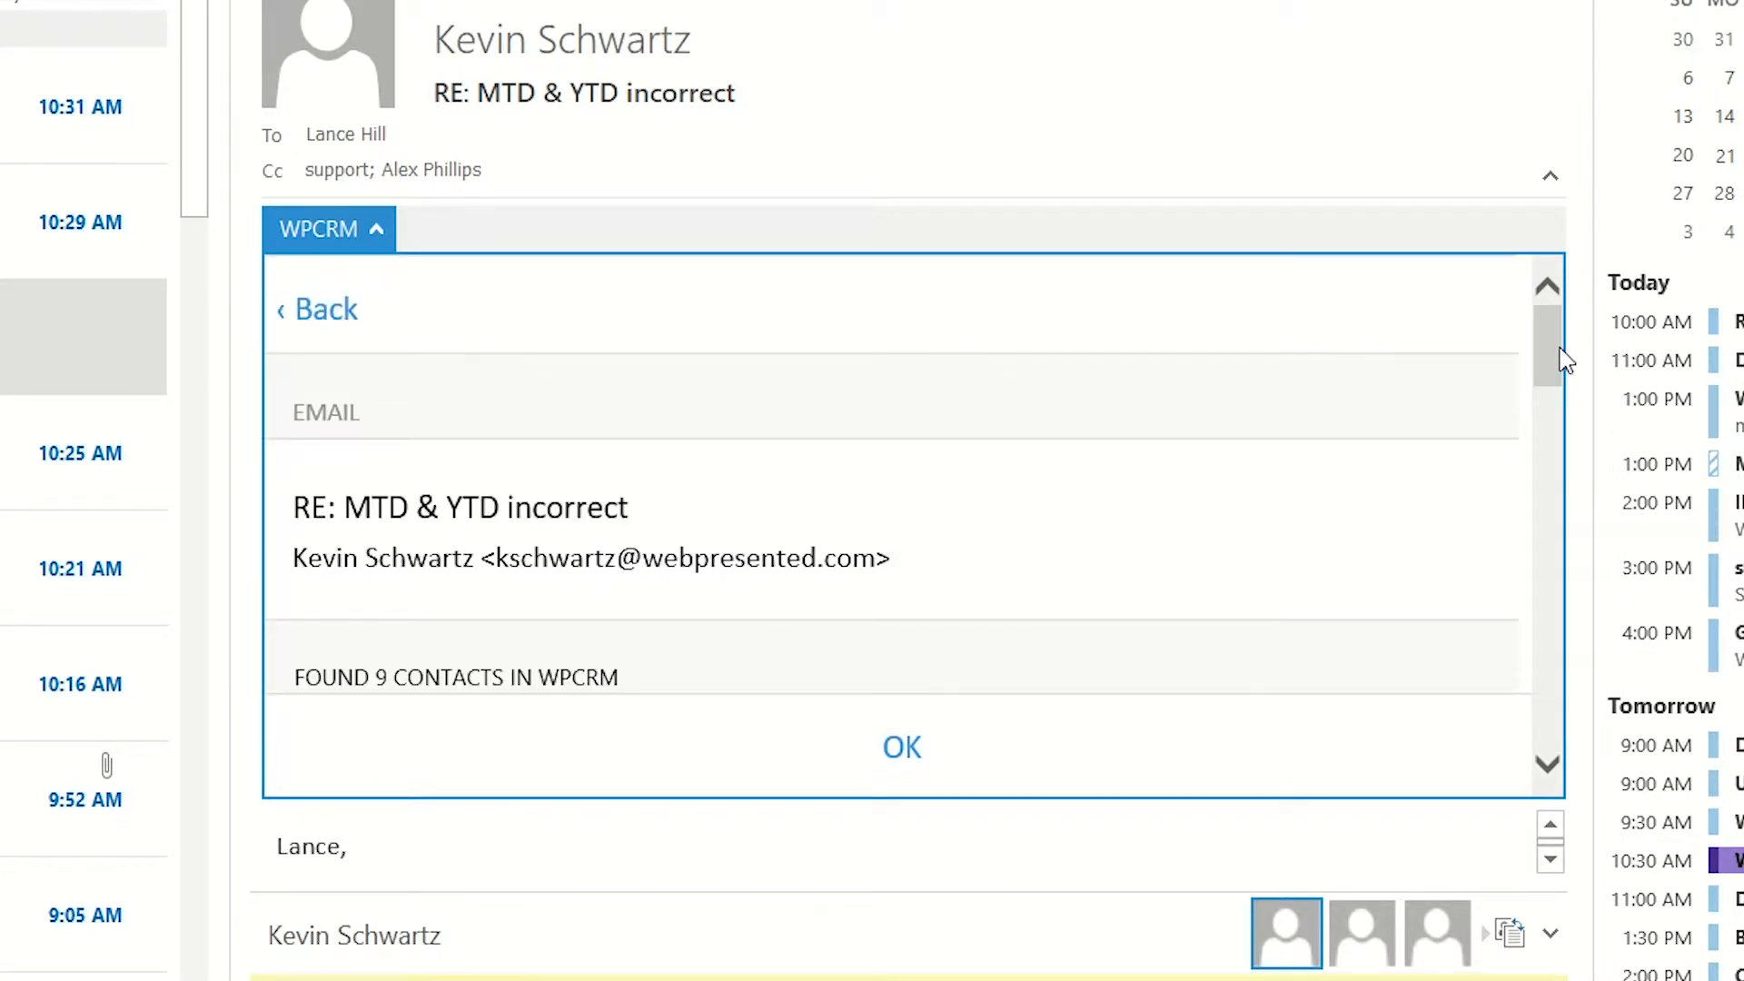
# Set the tracked email's contact to Add New Contact
pyautogui.moveTo(1560, 354); pyautogui.dragTo(1515, 650)
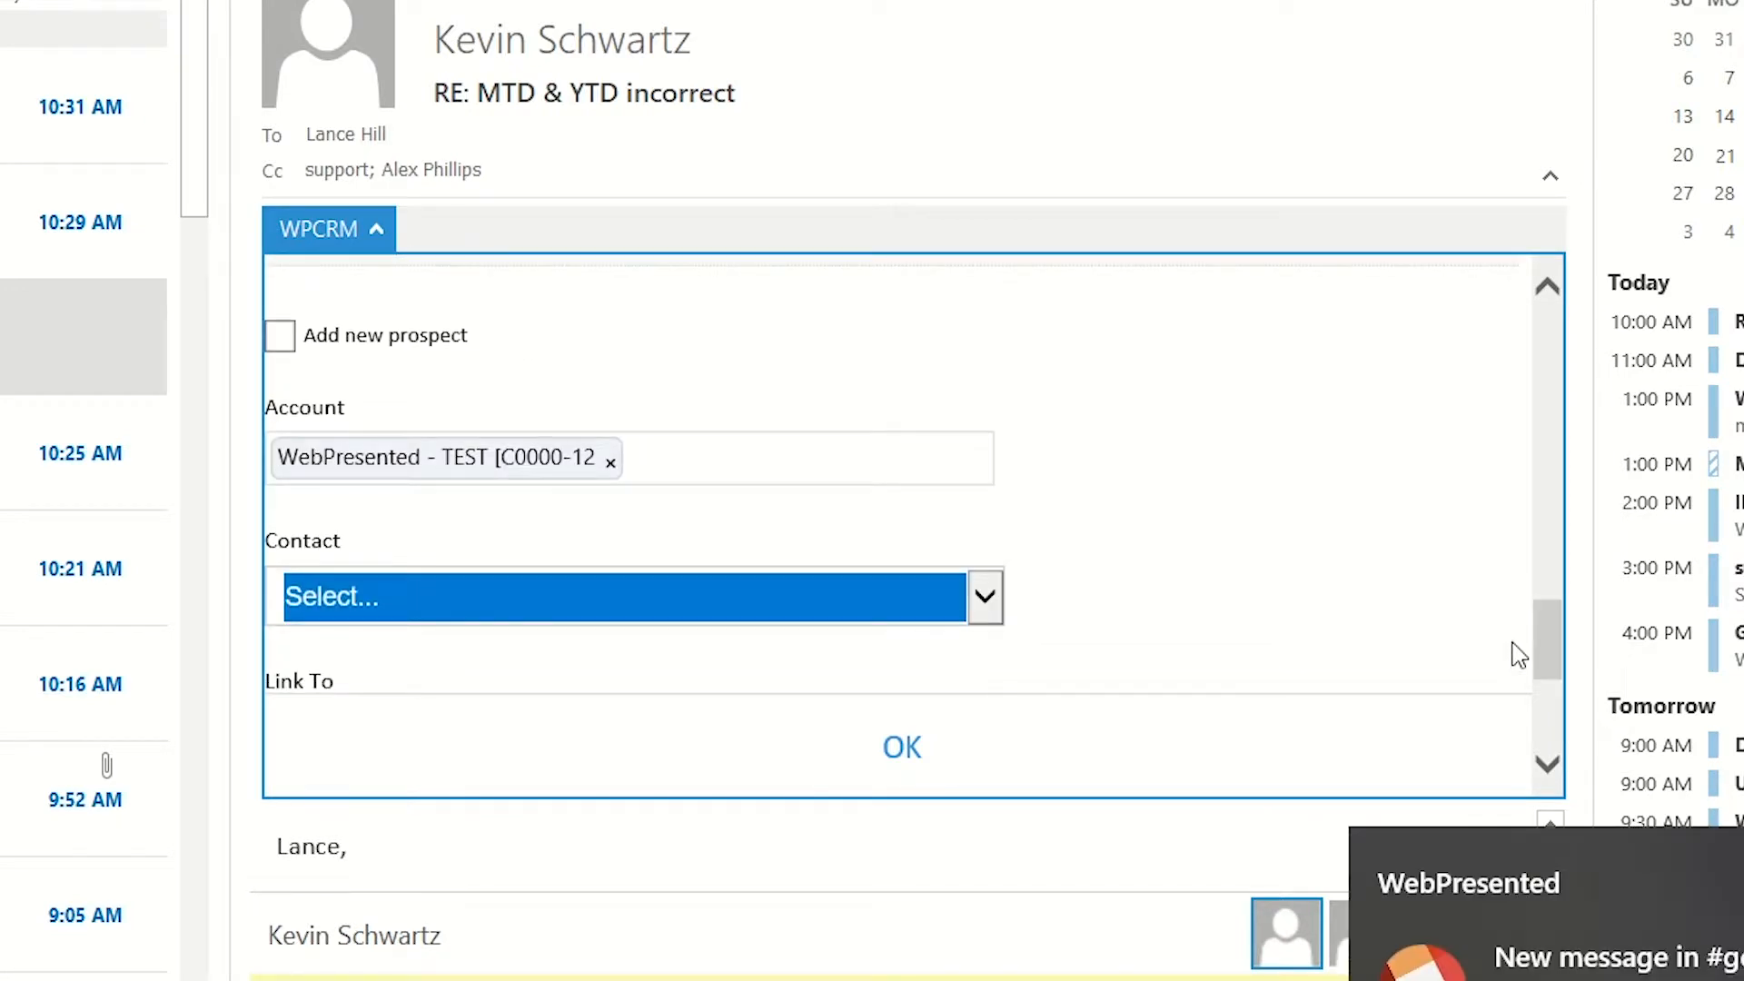
pyautogui.click(985, 600)
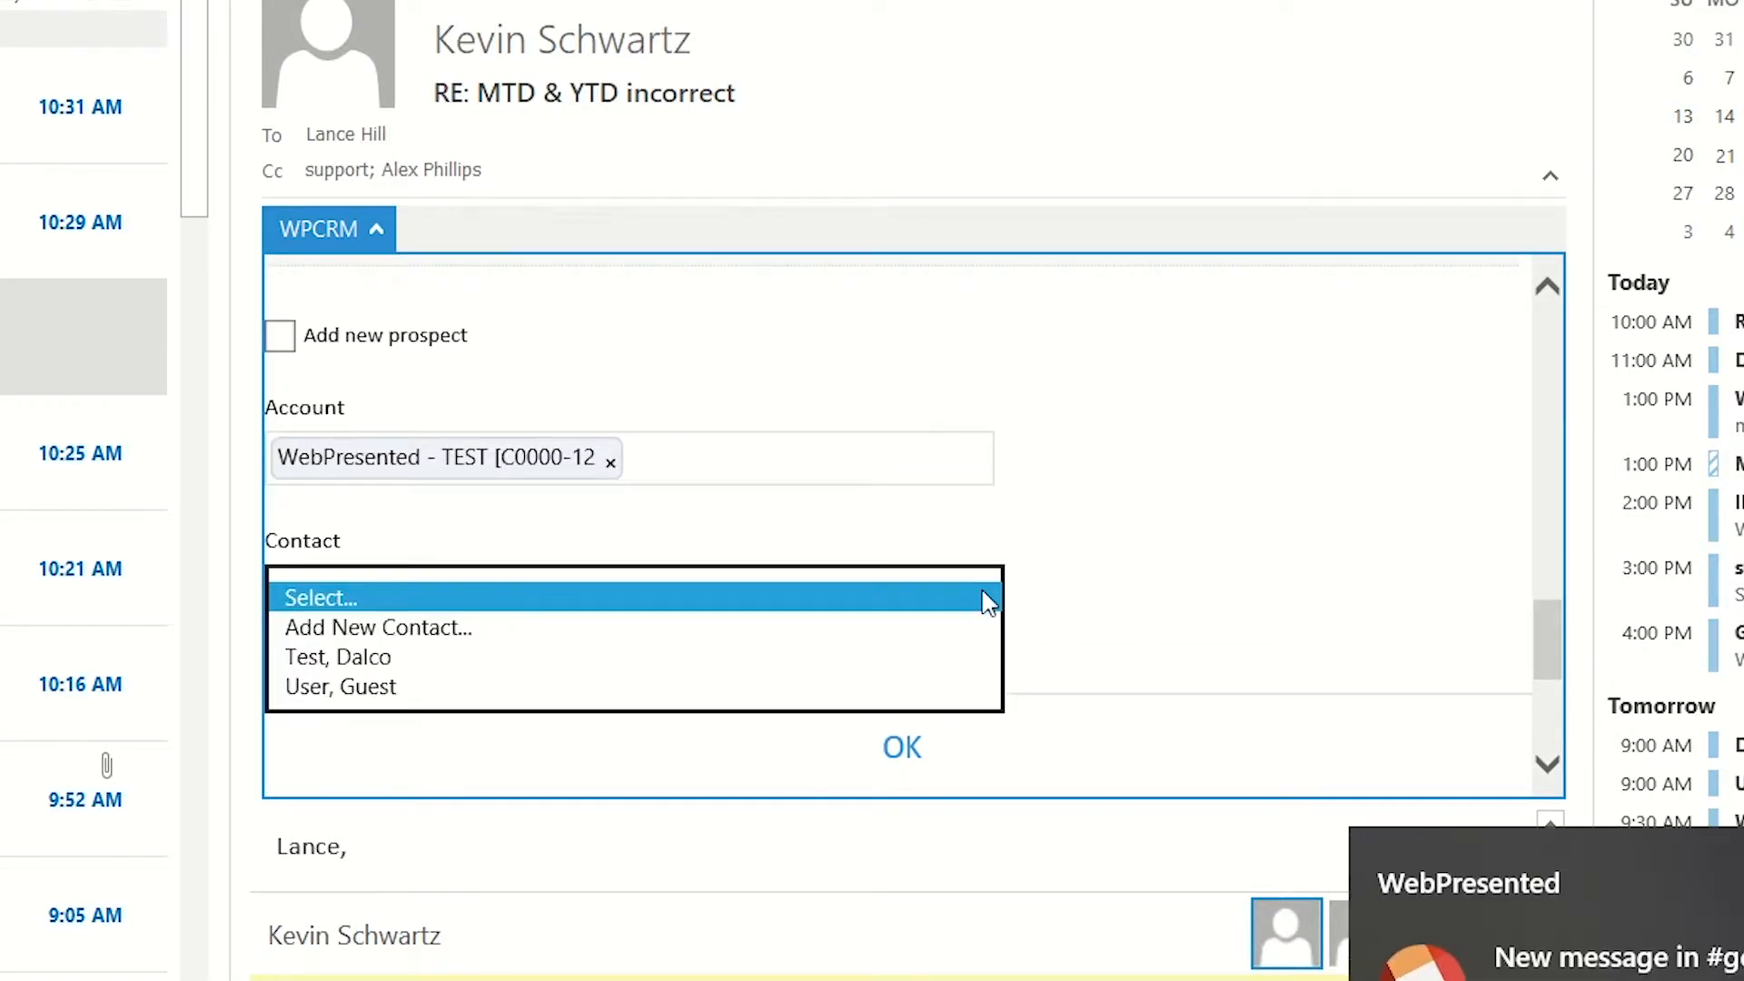
pyautogui.click(1120, 591)
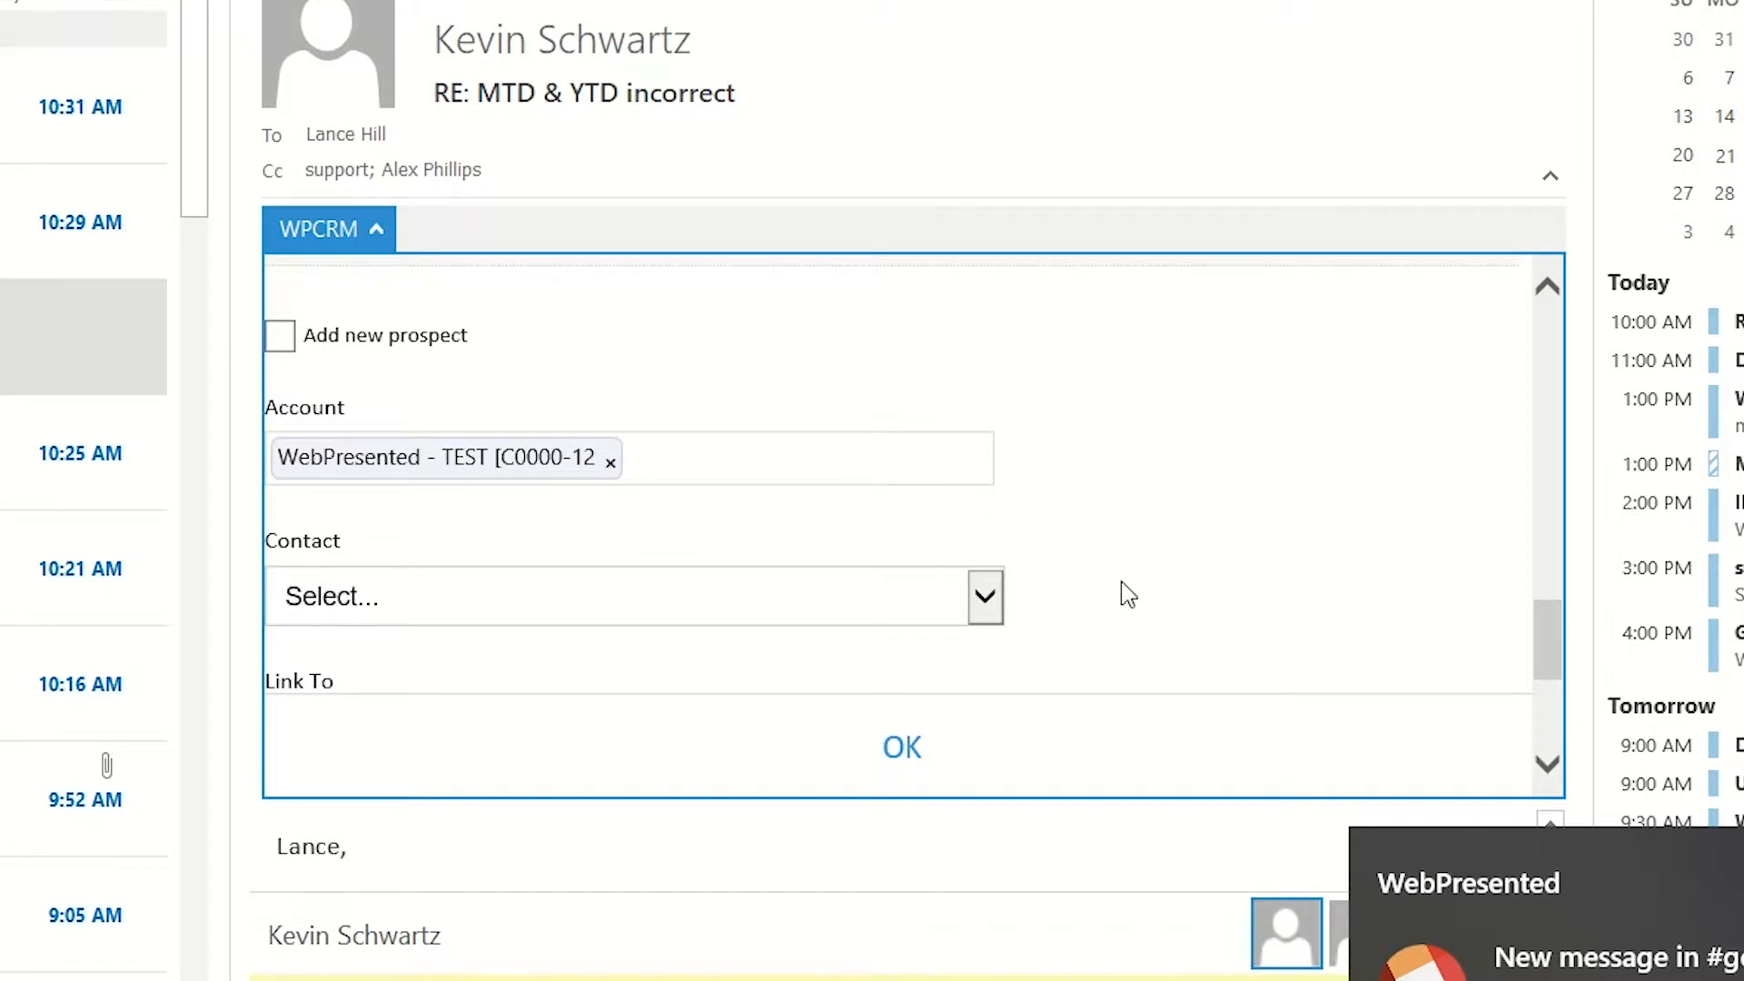
pyautogui.click(1006, 598)
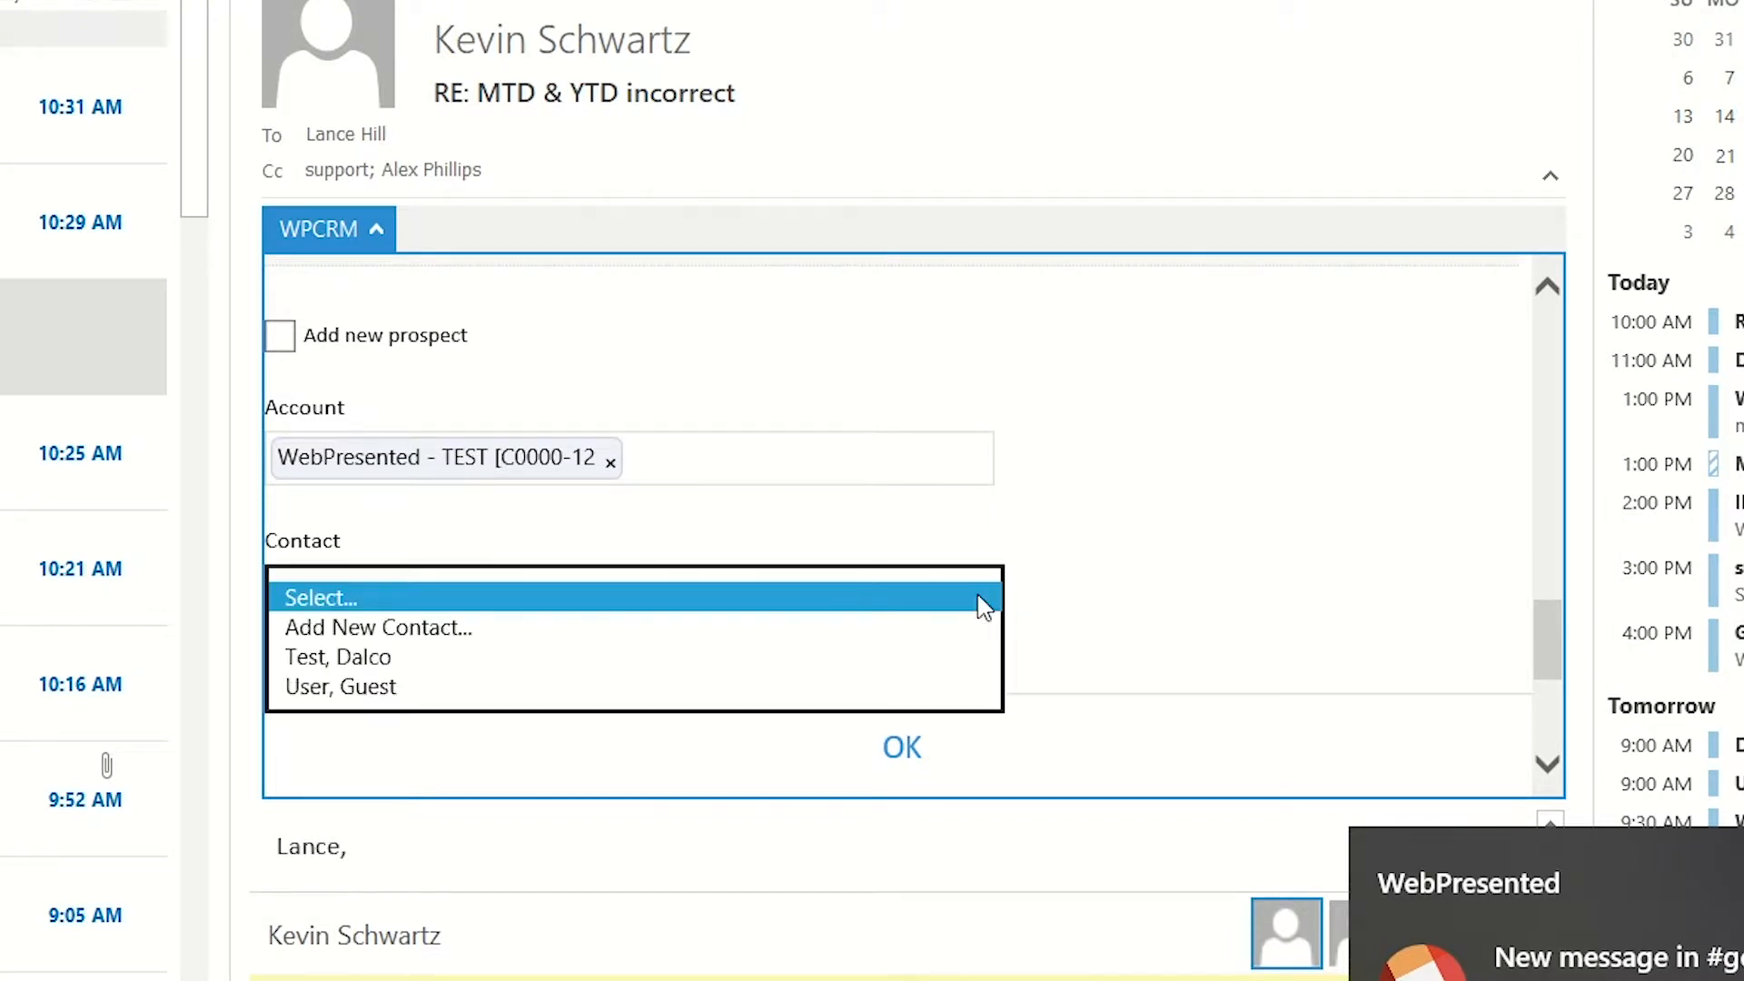
pyautogui.click(885, 628)
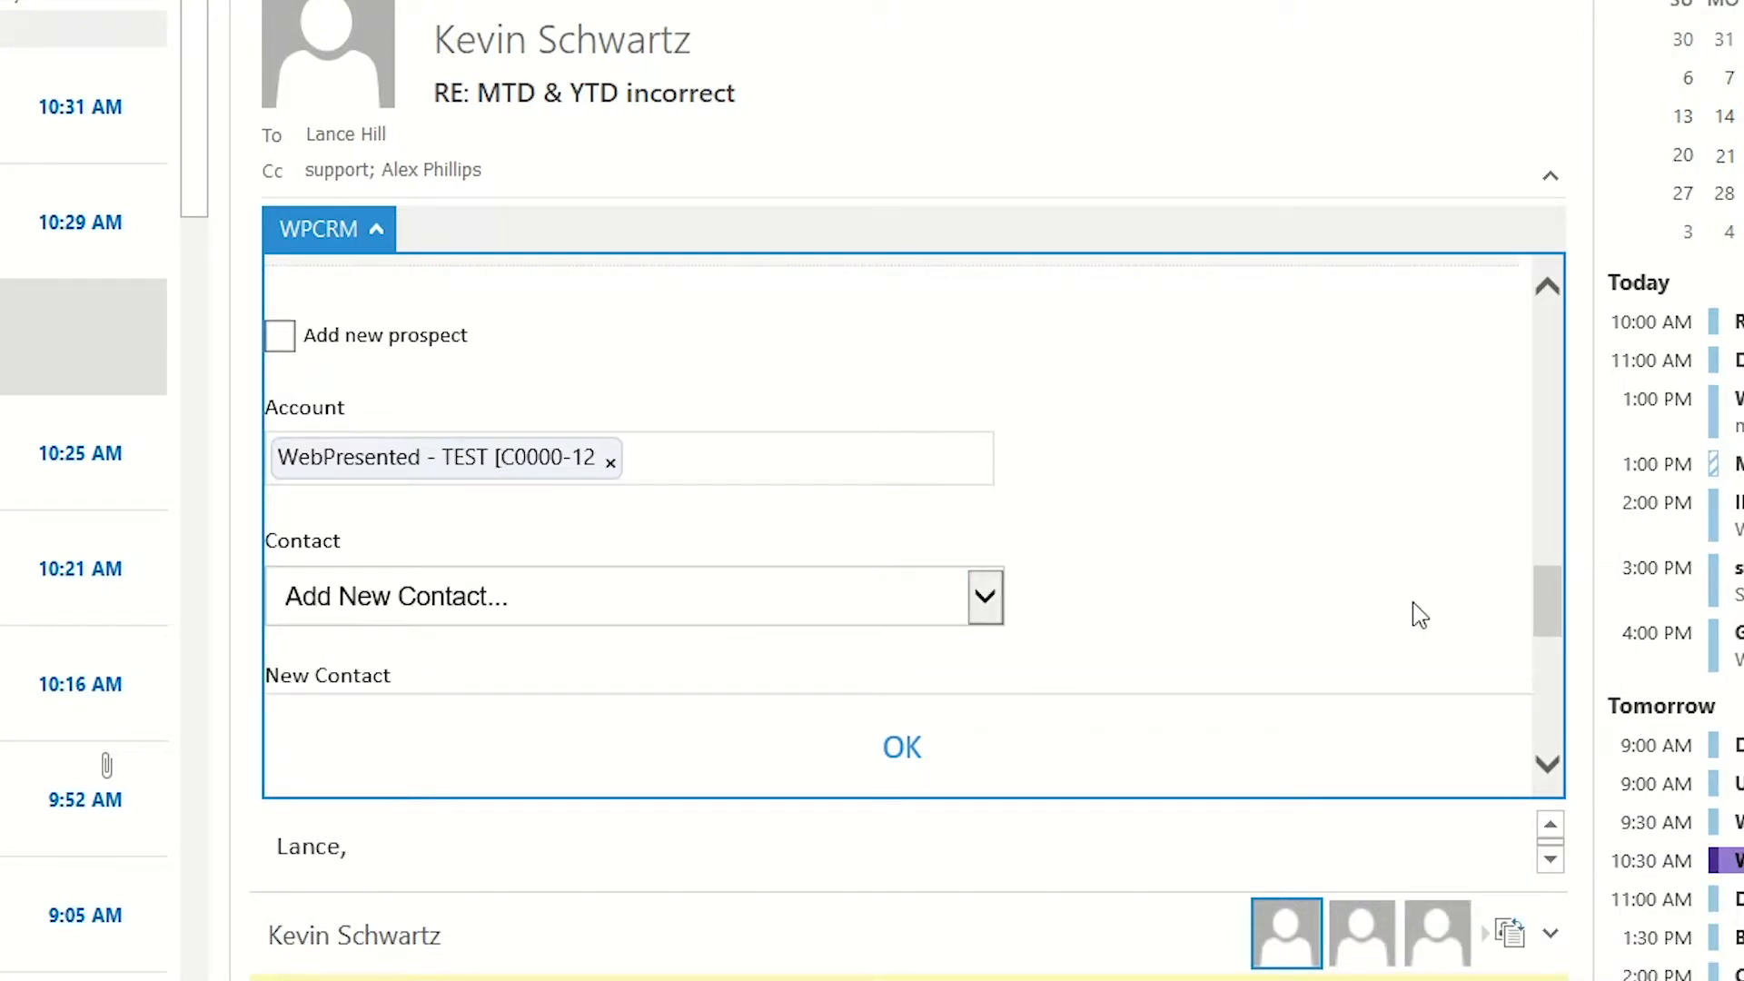
# Fill in the new contact's first name, last name and e-mail address
pyautogui.moveTo(1554, 613); pyautogui.dragTo(1555, 629)
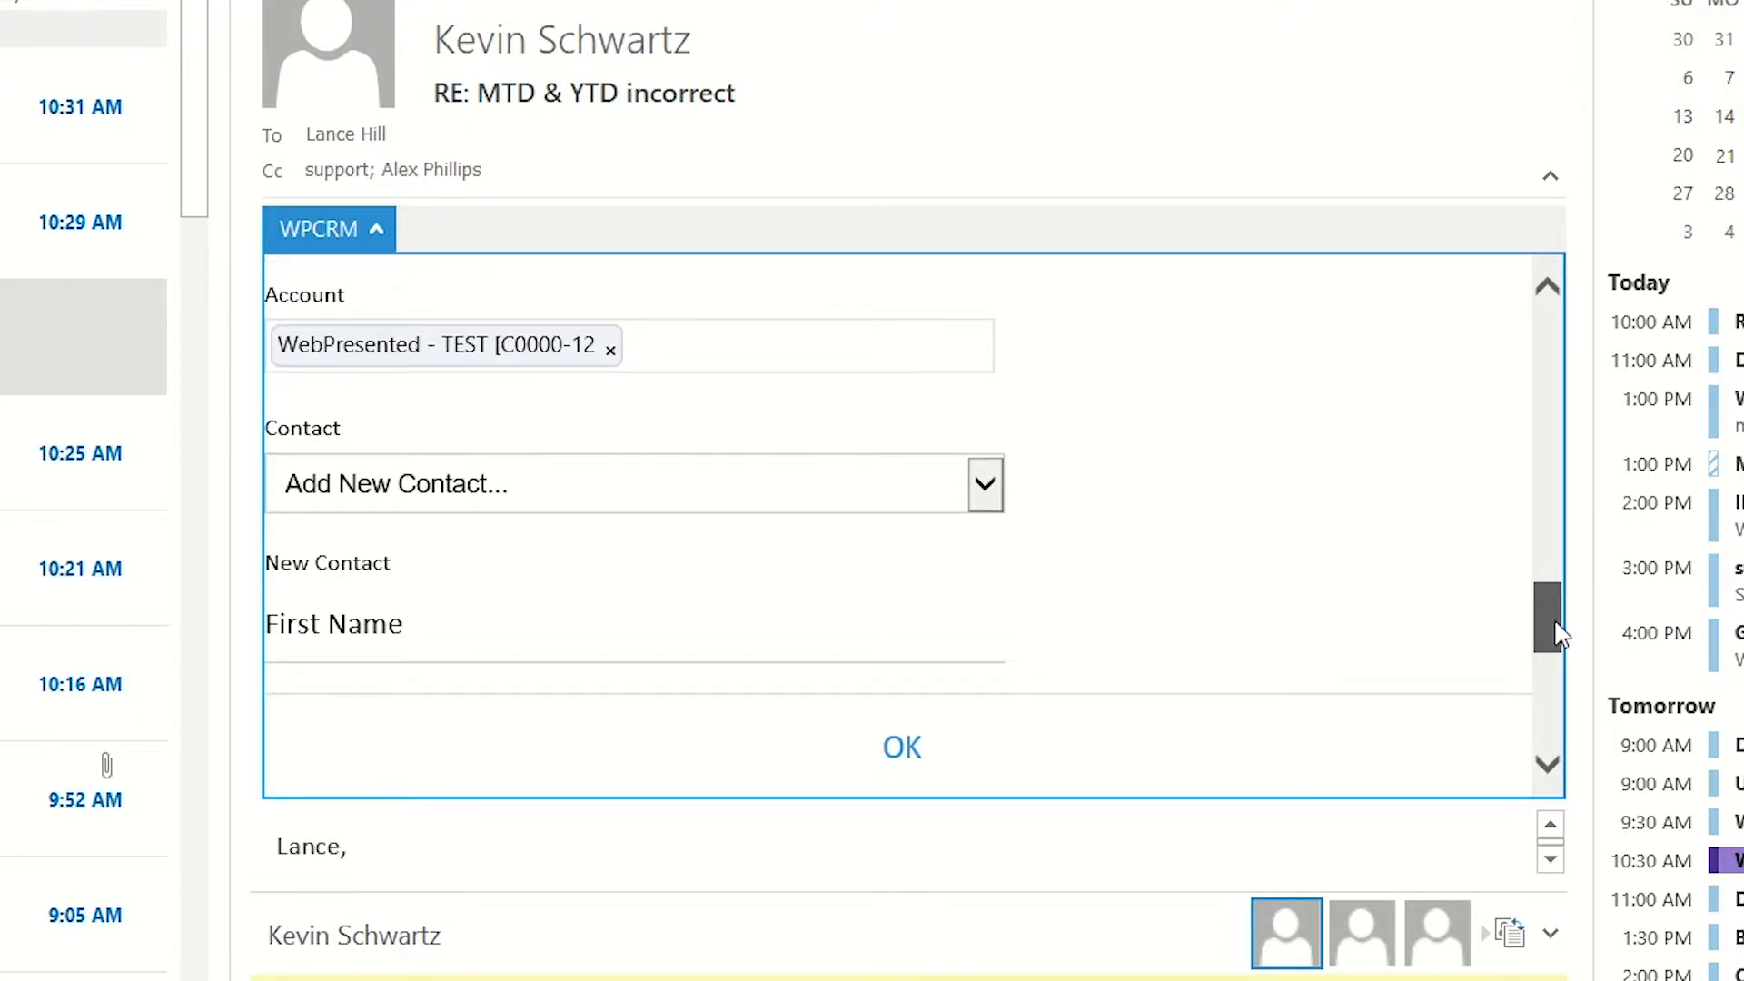
pyautogui.click(657, 638)
pyautogui.write('Ari')
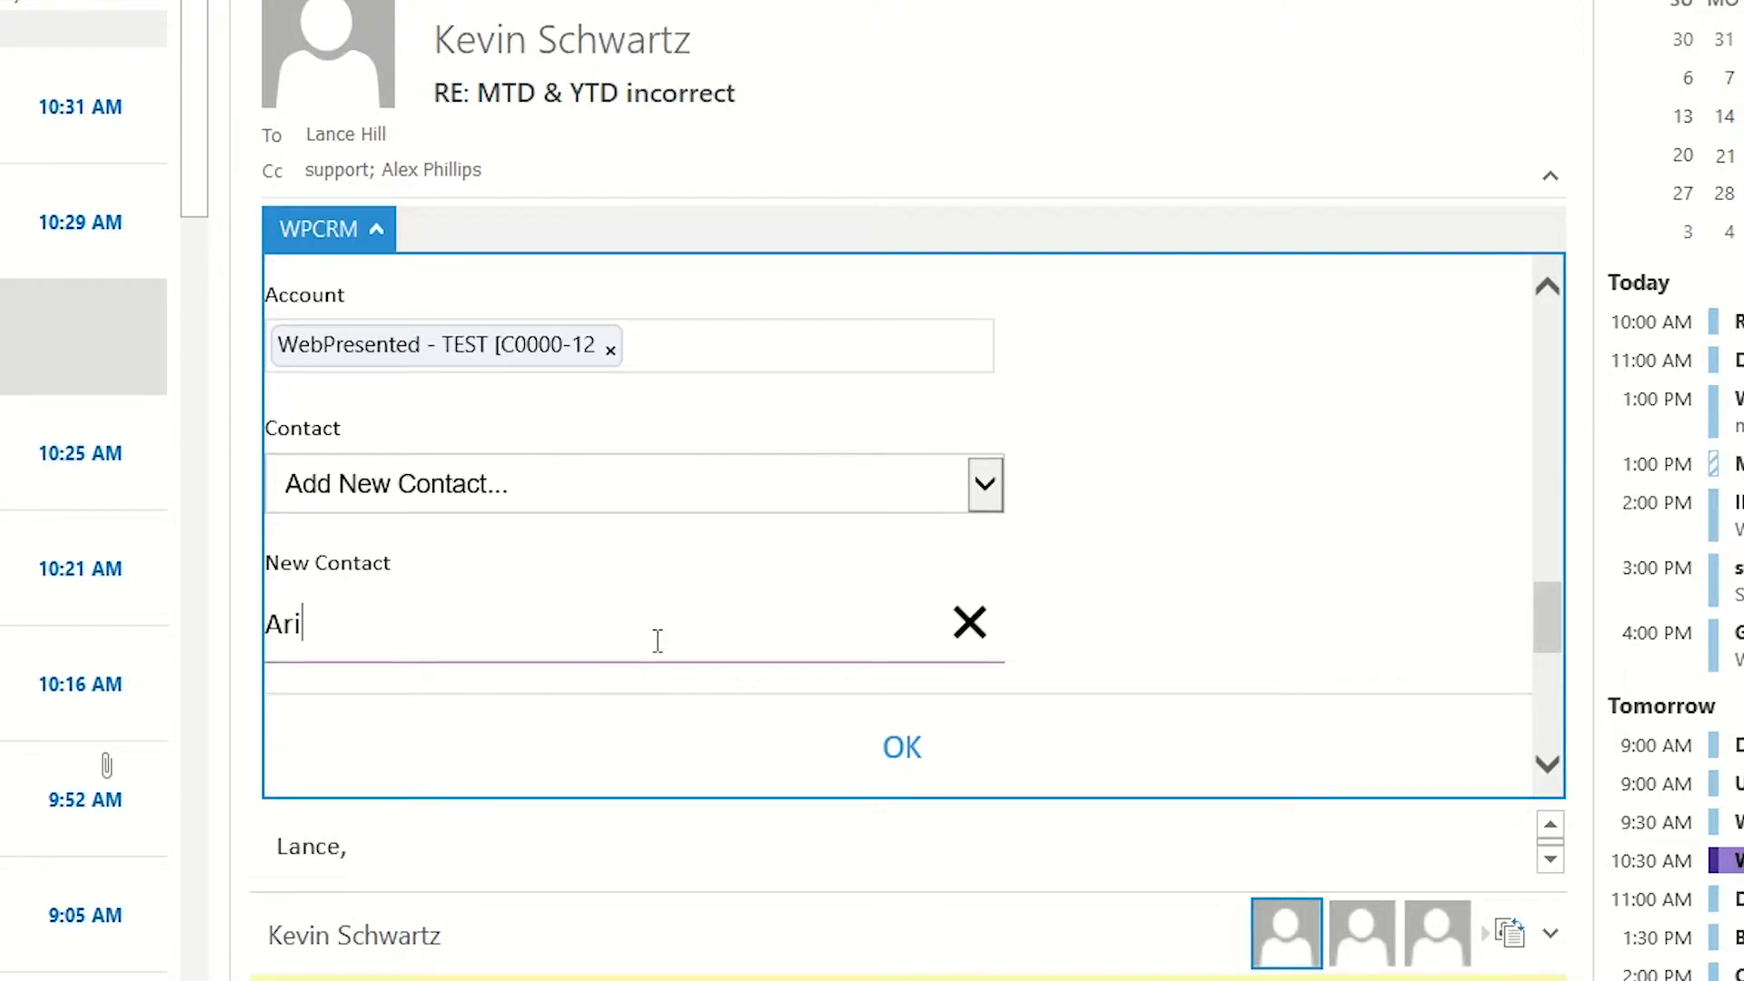
pyautogui.press('Tab')
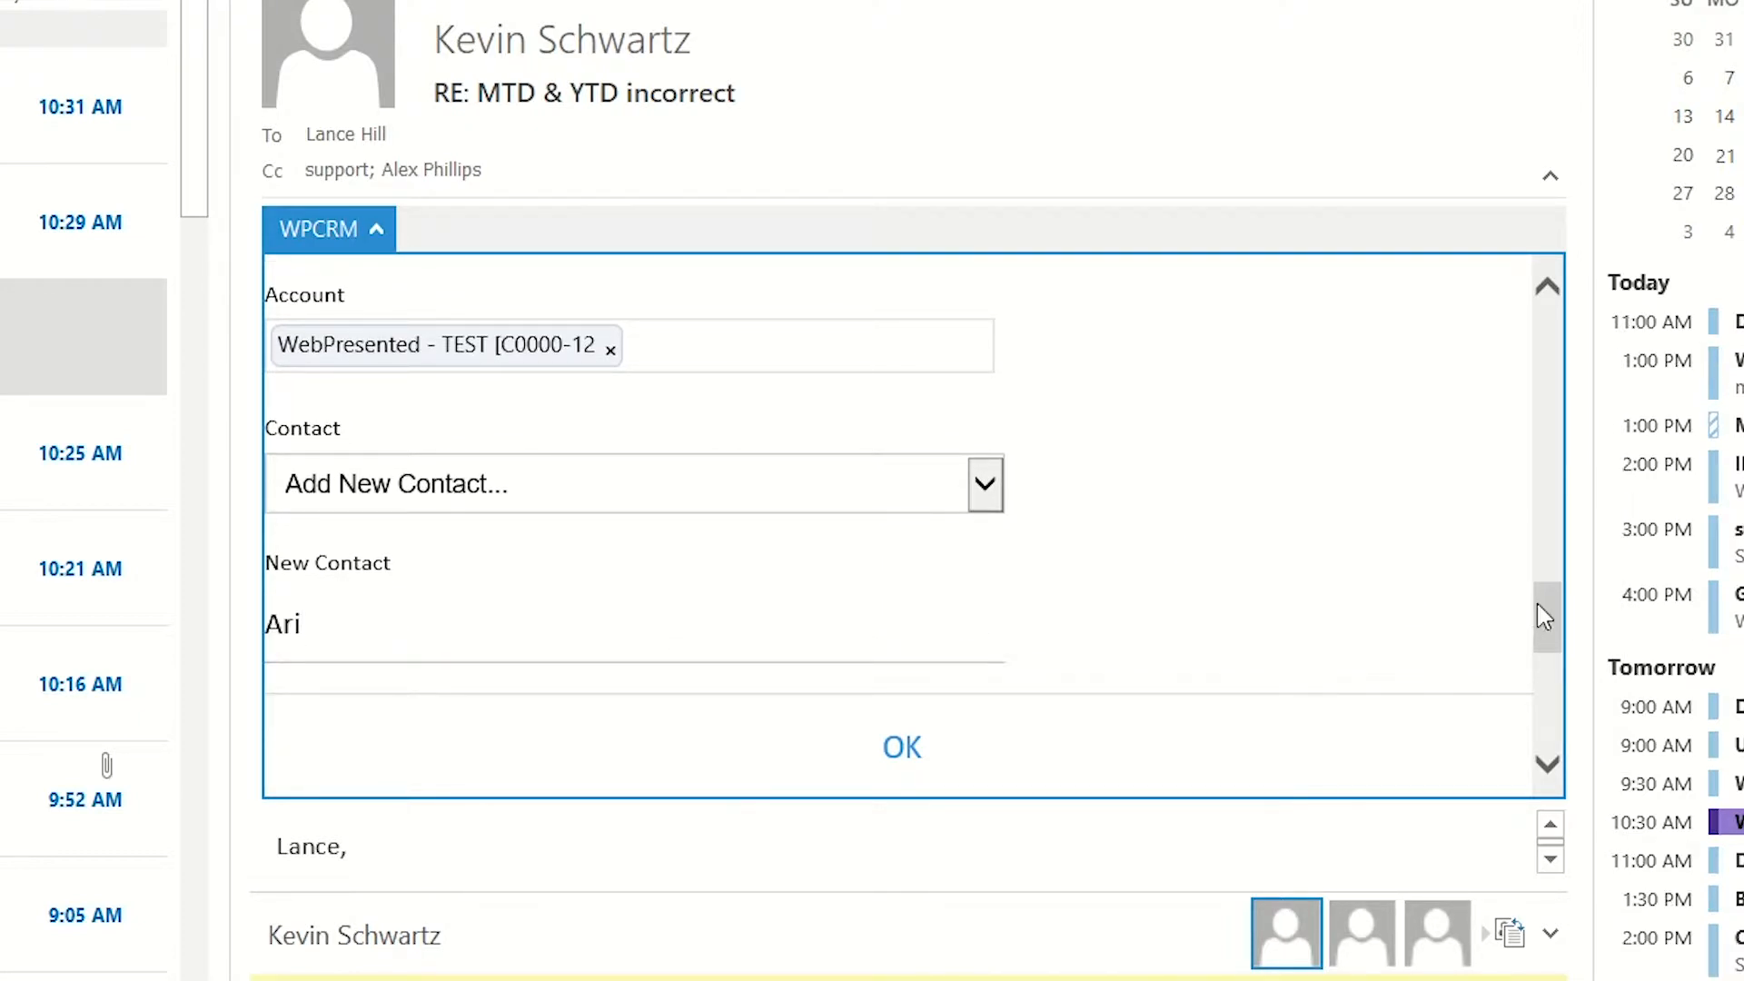
pyautogui.moveTo(1537, 603); pyautogui.dragTo(1539, 645)
pyautogui.write('Test')
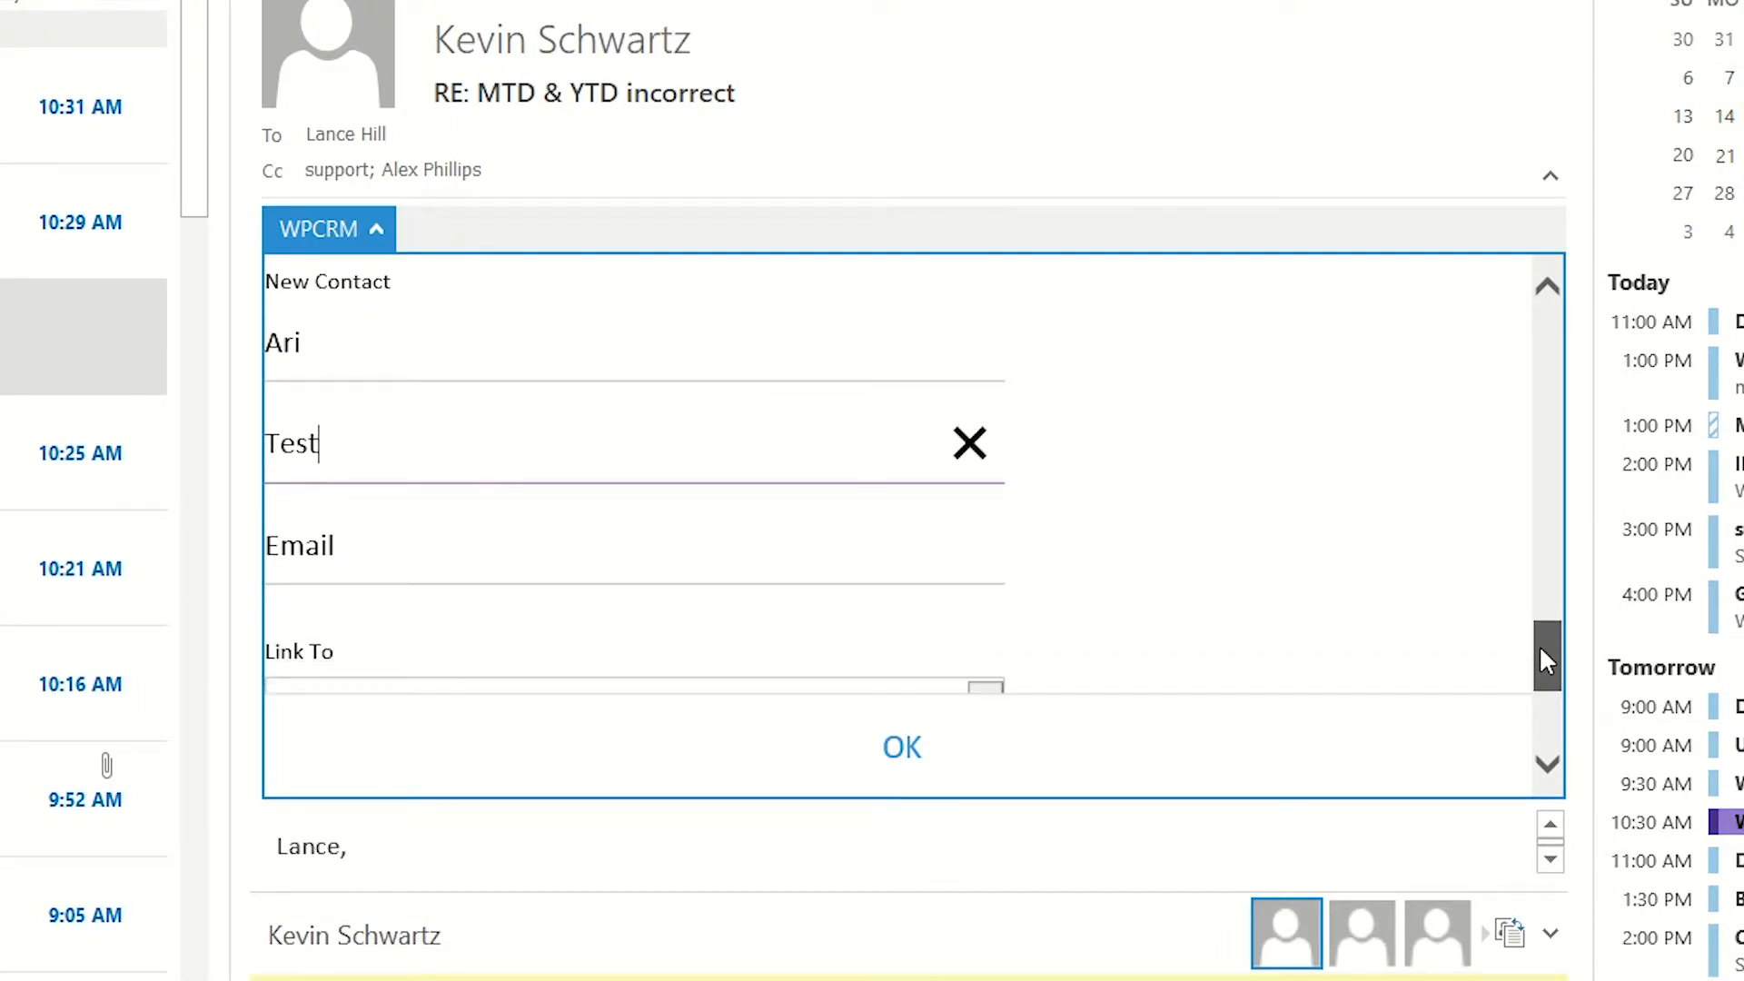
pyautogui.click(775, 568)
pyautogui.write('ari')
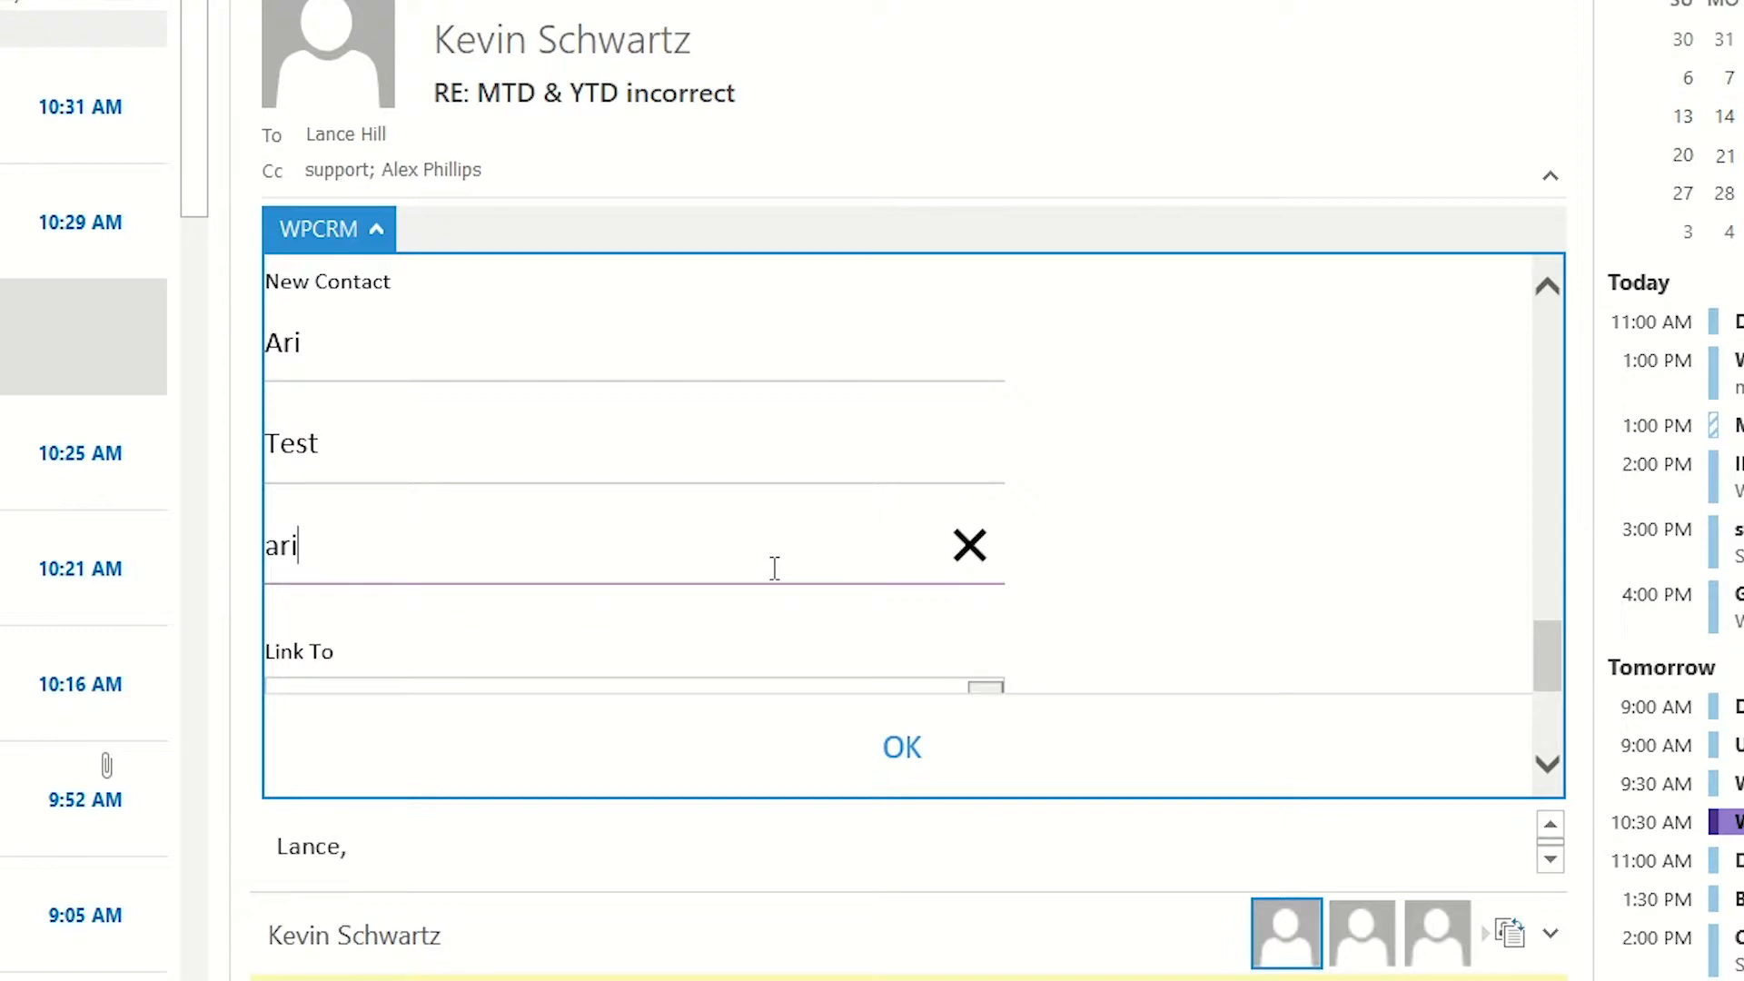
pyautogui.write('test@test.com')
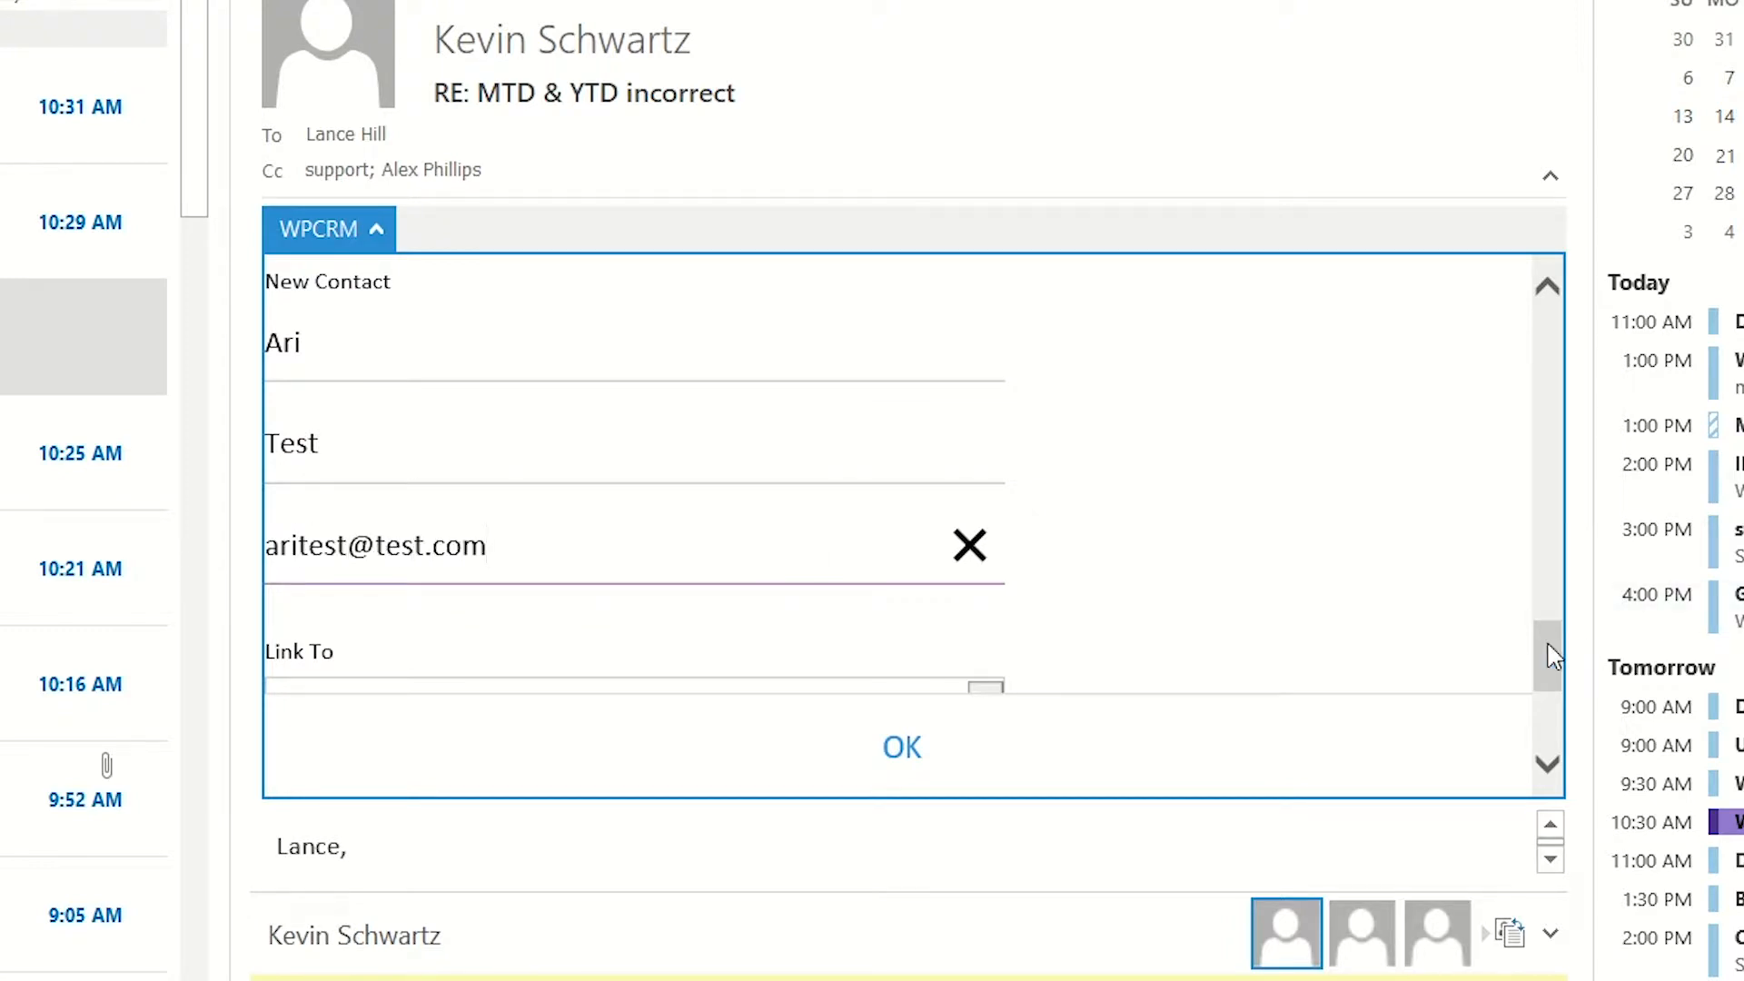
# Try linking the tracked email to an Opportunity, view the available choices, and reset the Link To option
pyautogui.moveTo(1547, 647); pyautogui.dragTo(1549, 691)
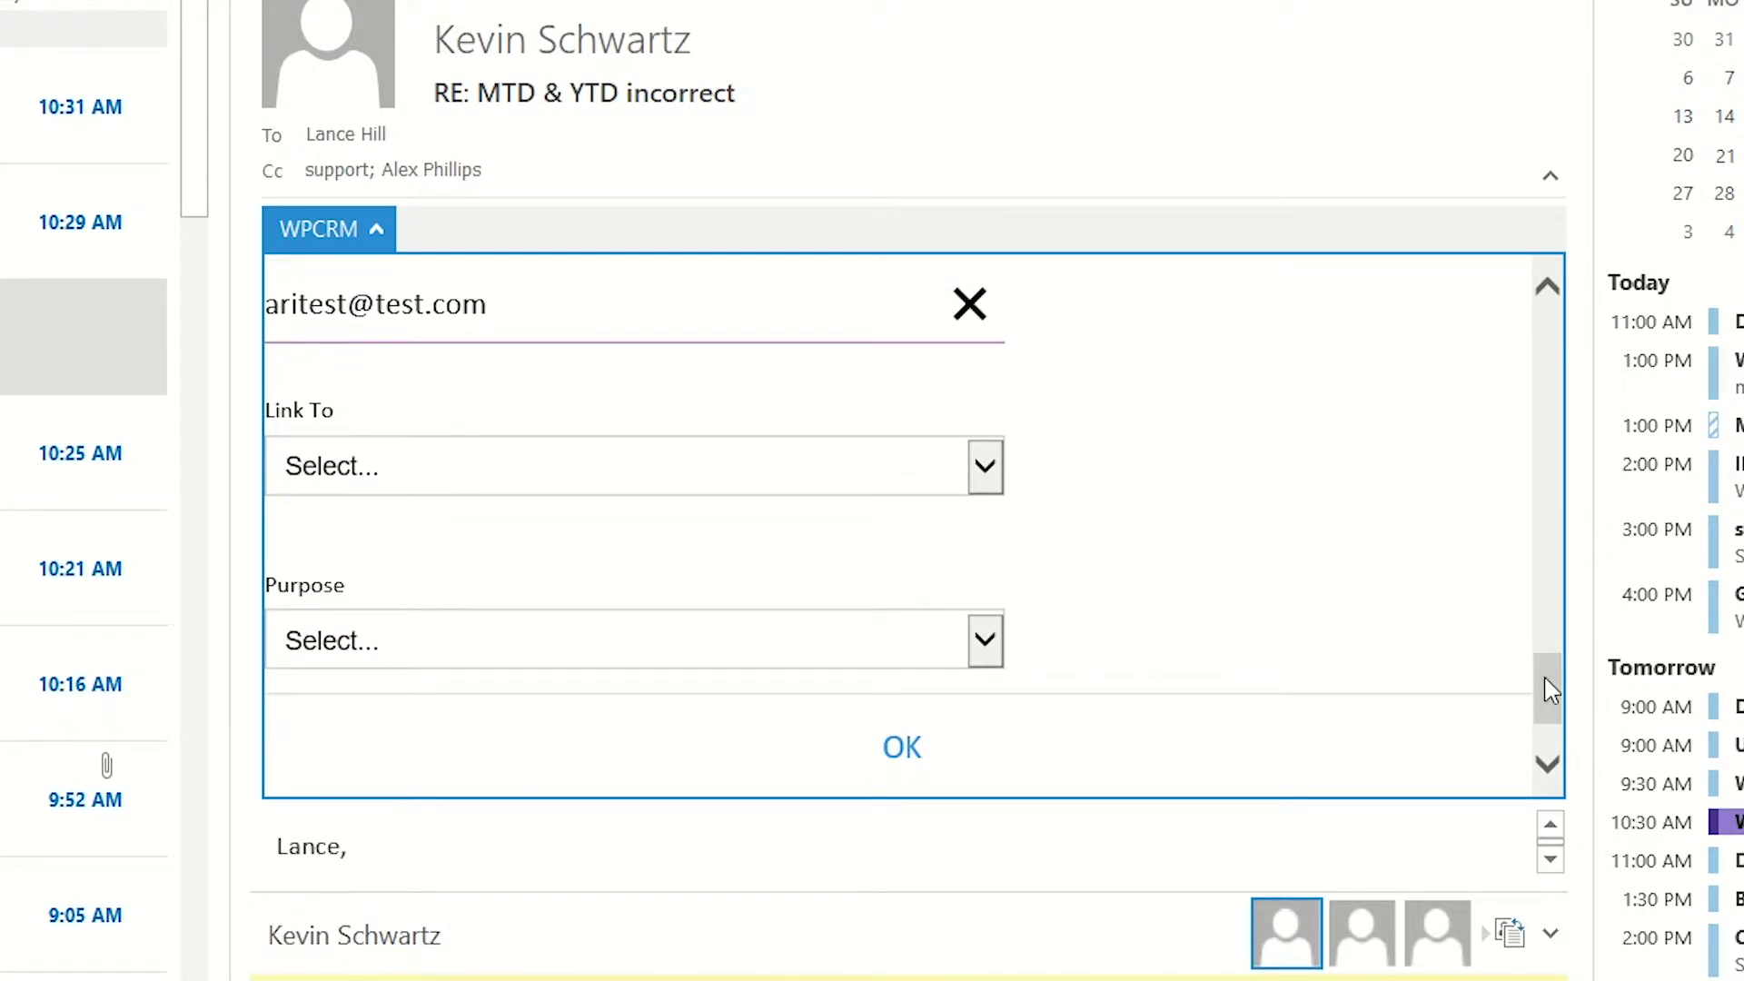
pyautogui.click(999, 486)
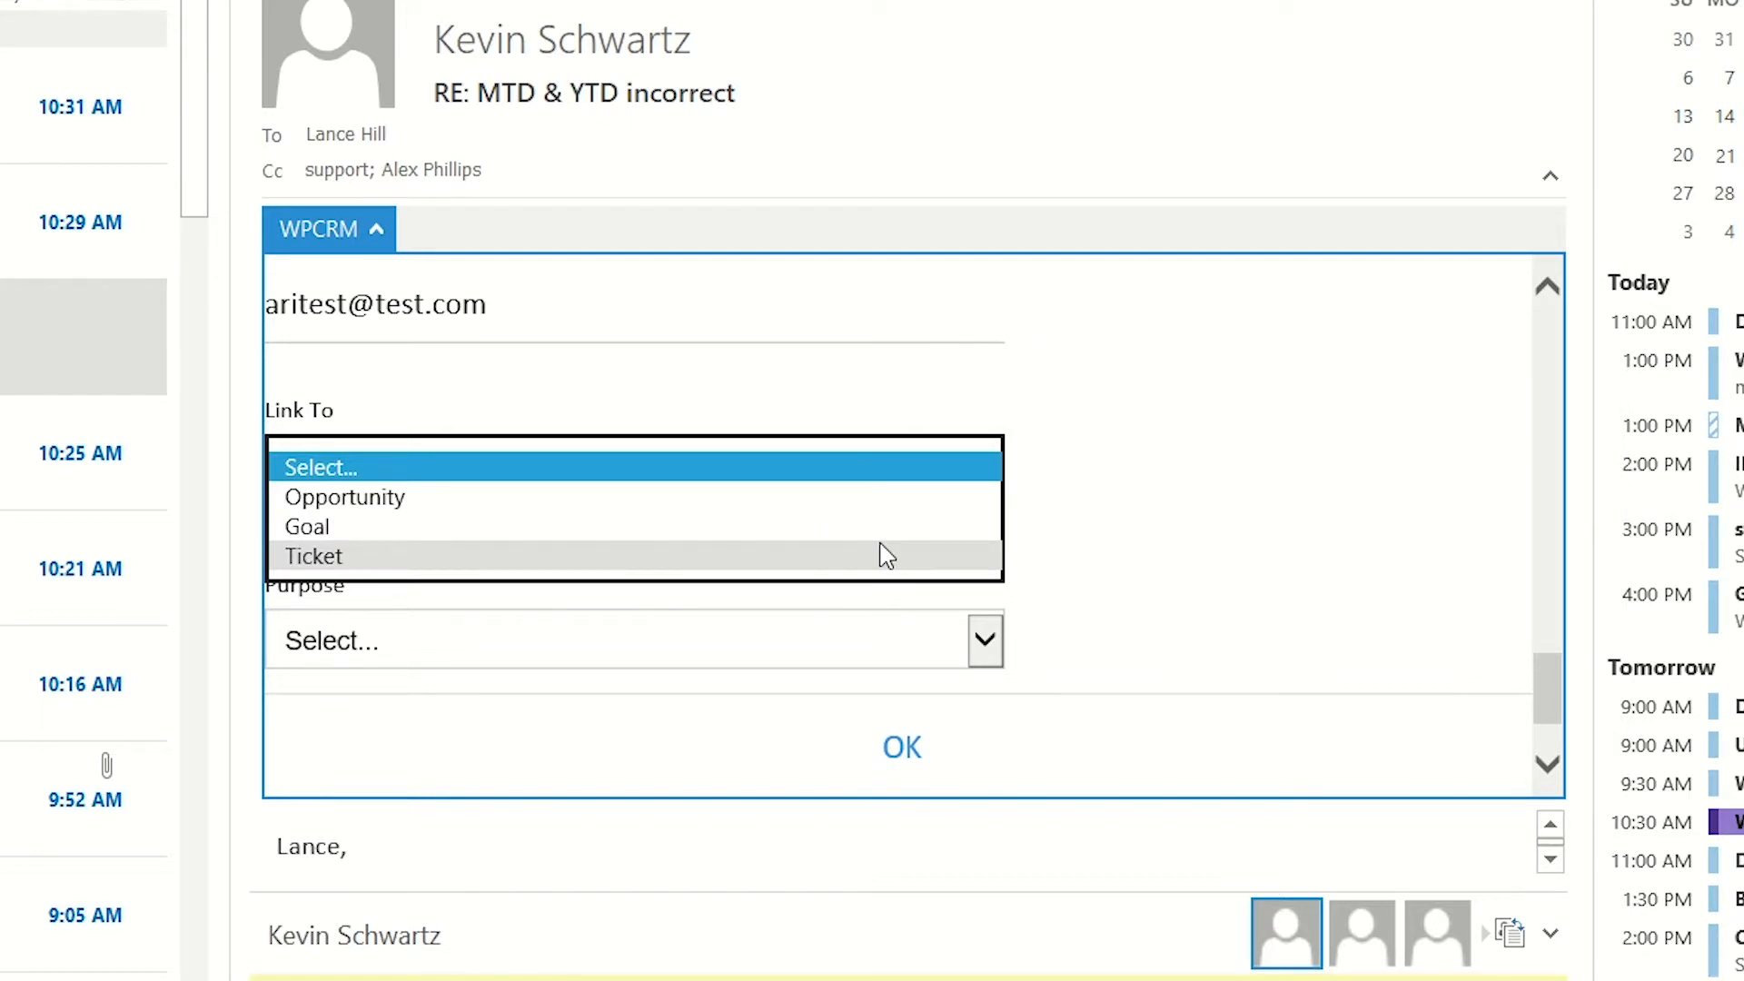
pyautogui.click(850, 505)
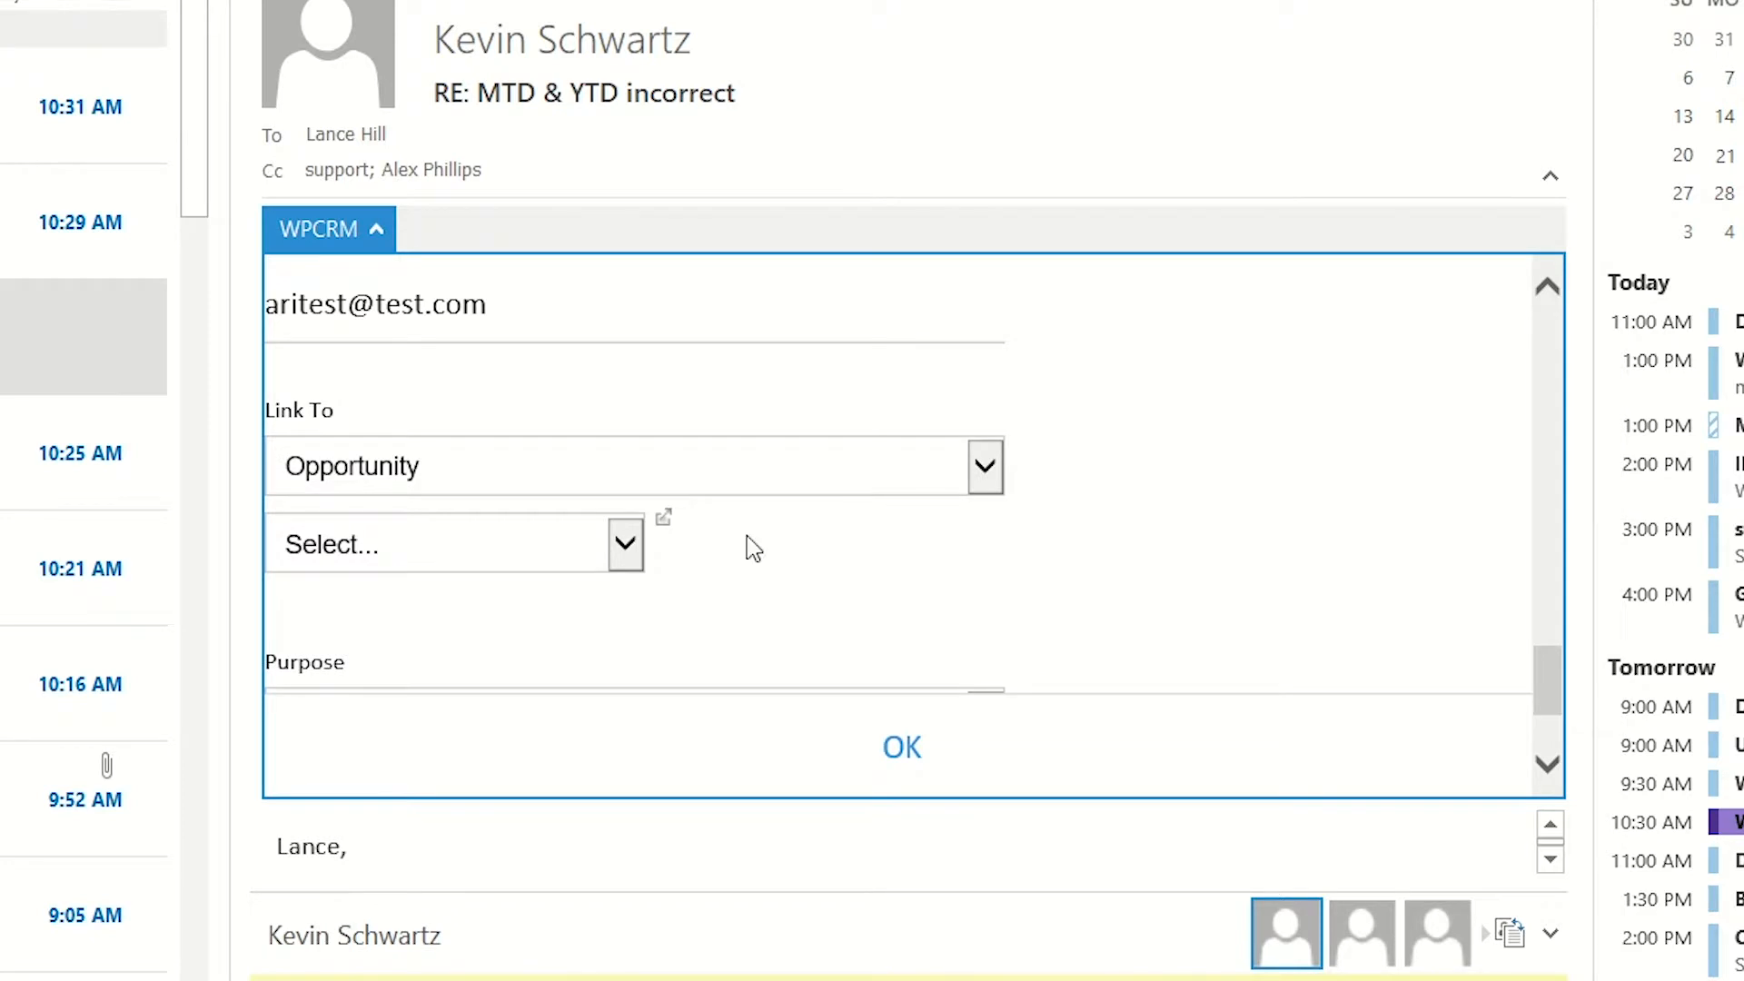
pyautogui.click(624, 545)
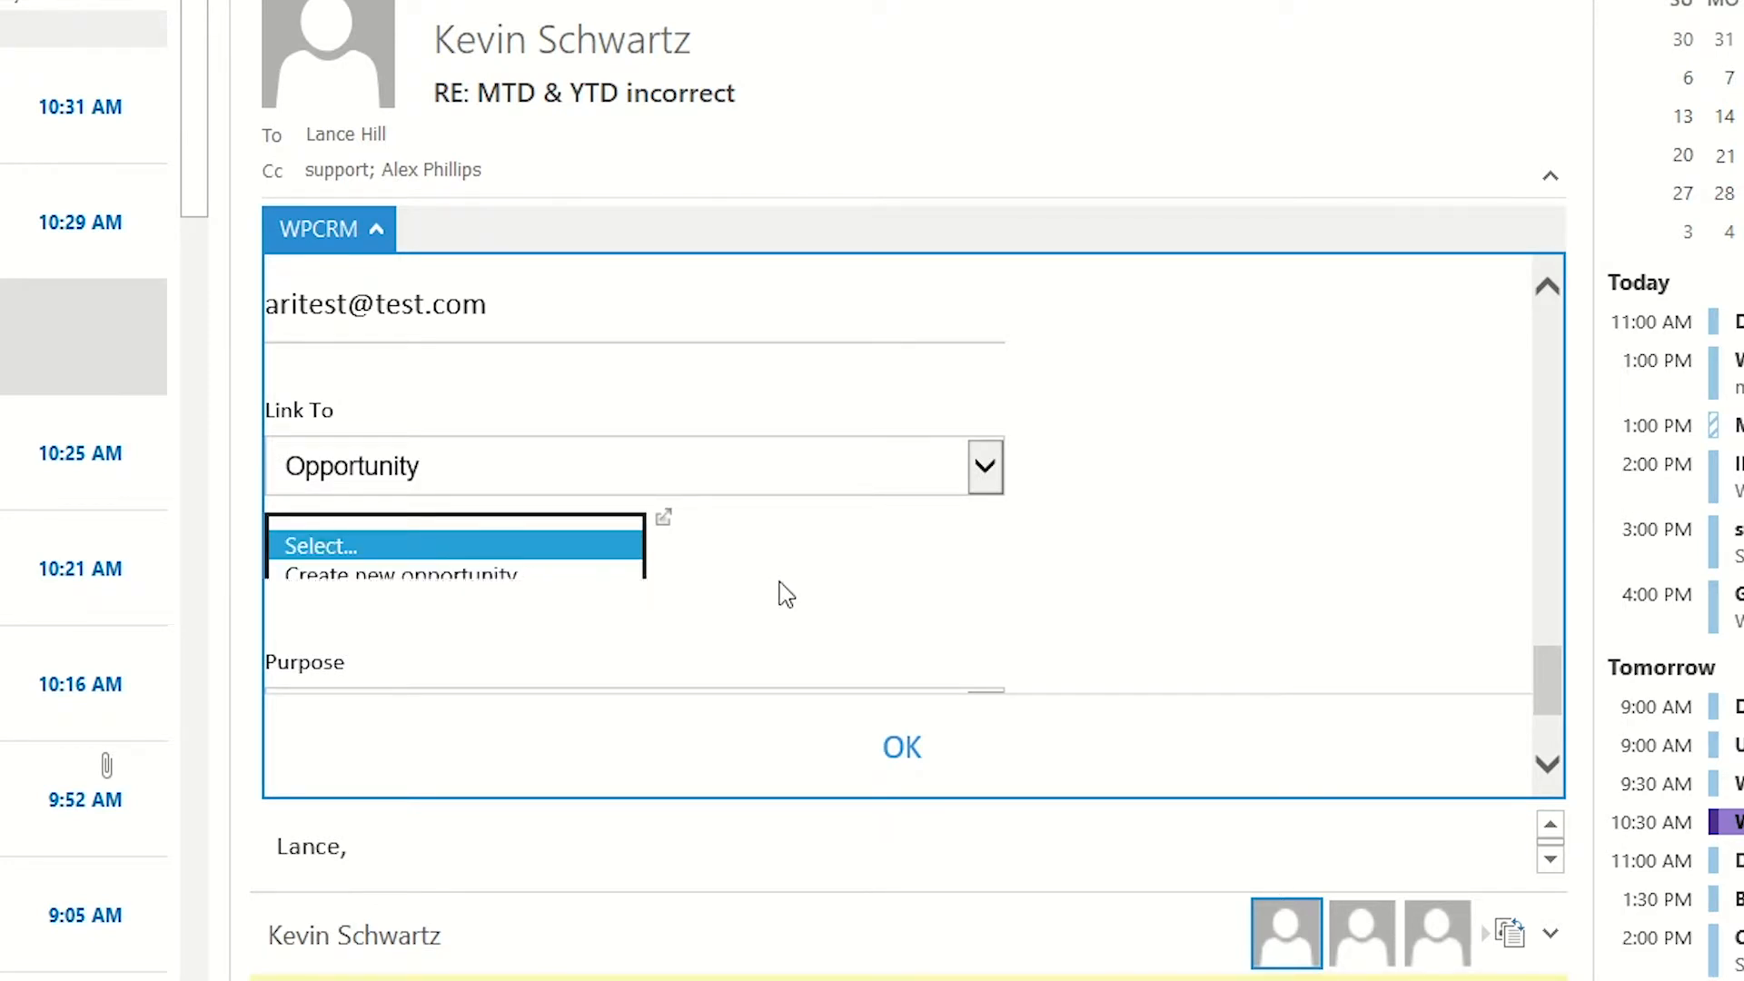
pyautogui.click(976, 481)
pyautogui.click(981, 477)
pyautogui.click(945, 451)
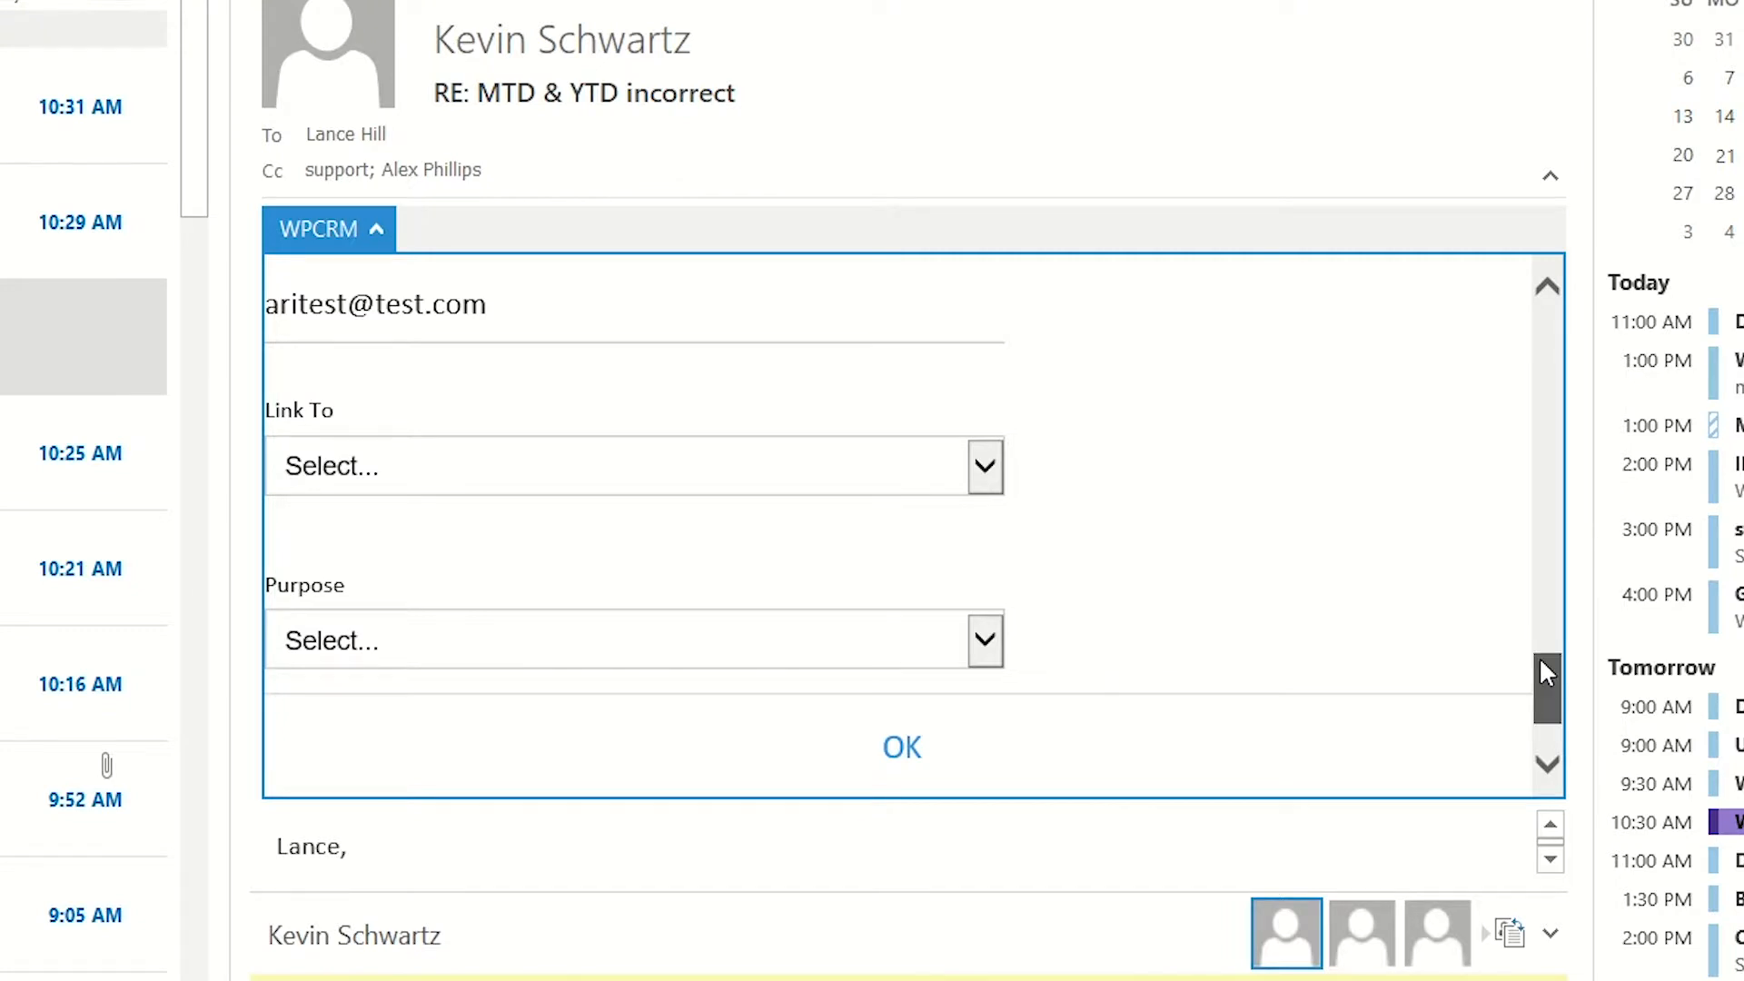
# Set the tracked email's purpose to SALES - Follow Up and save the tracking details with the new contact
pyautogui.moveTo(1541, 661); pyautogui.dragTo(1541, 680)
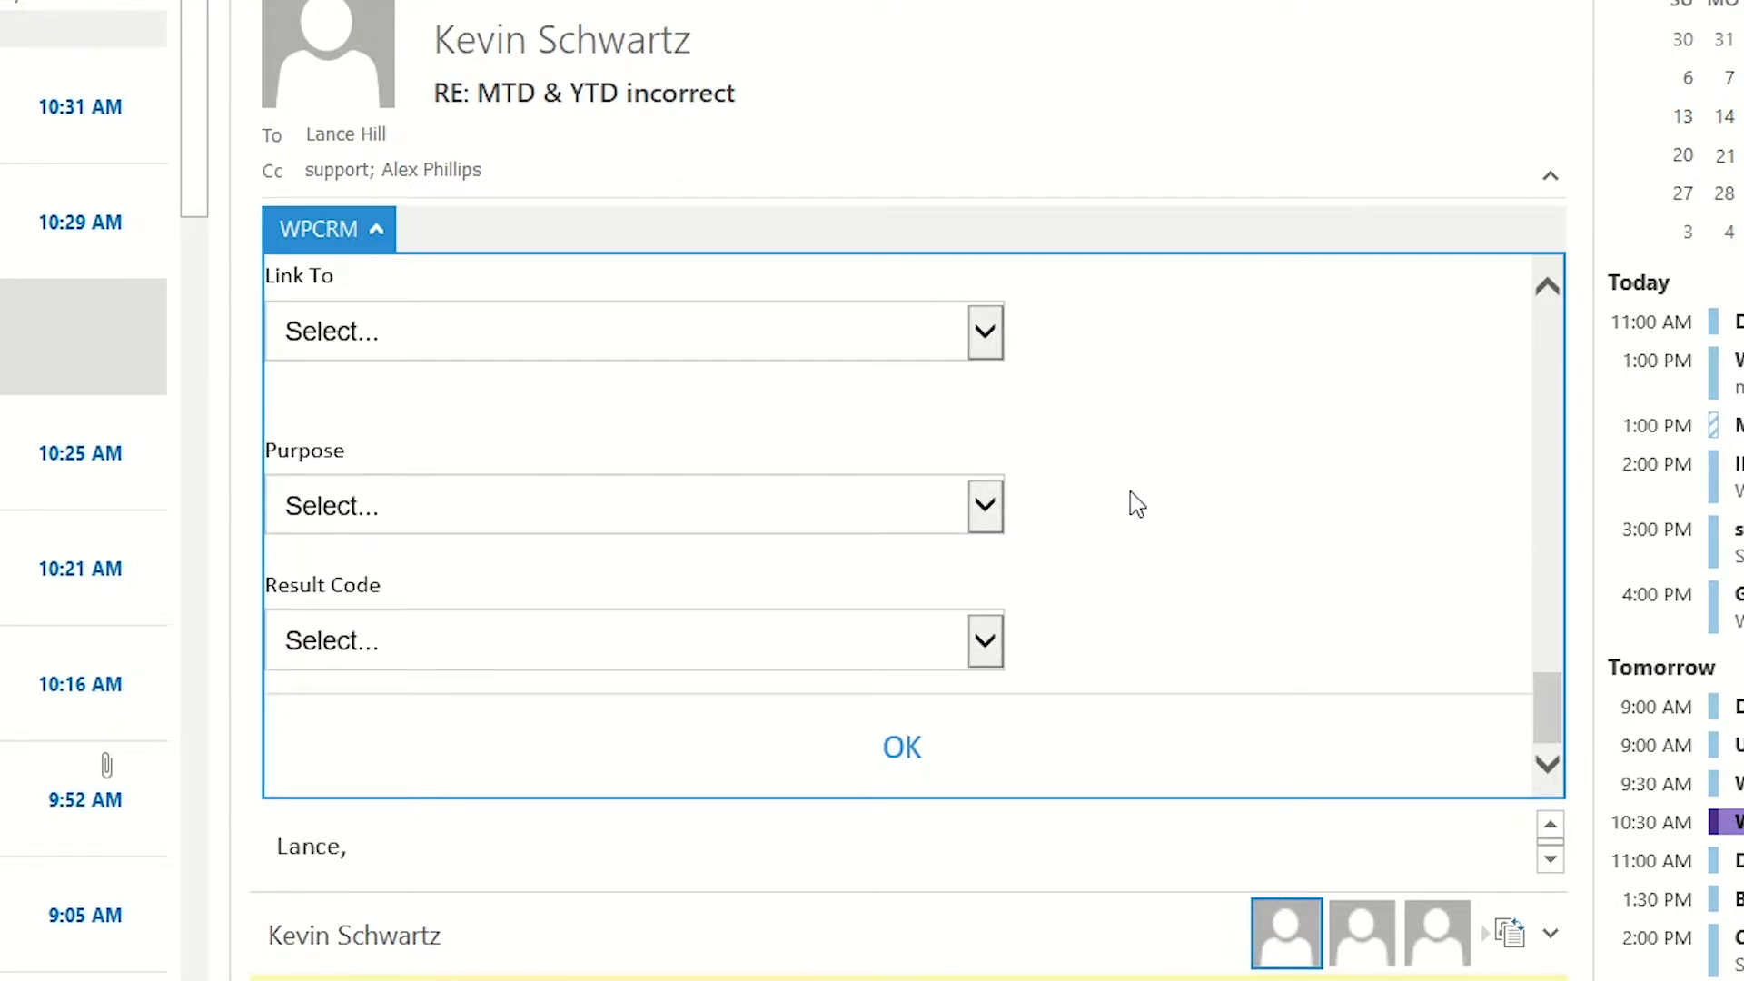
pyautogui.click(986, 509)
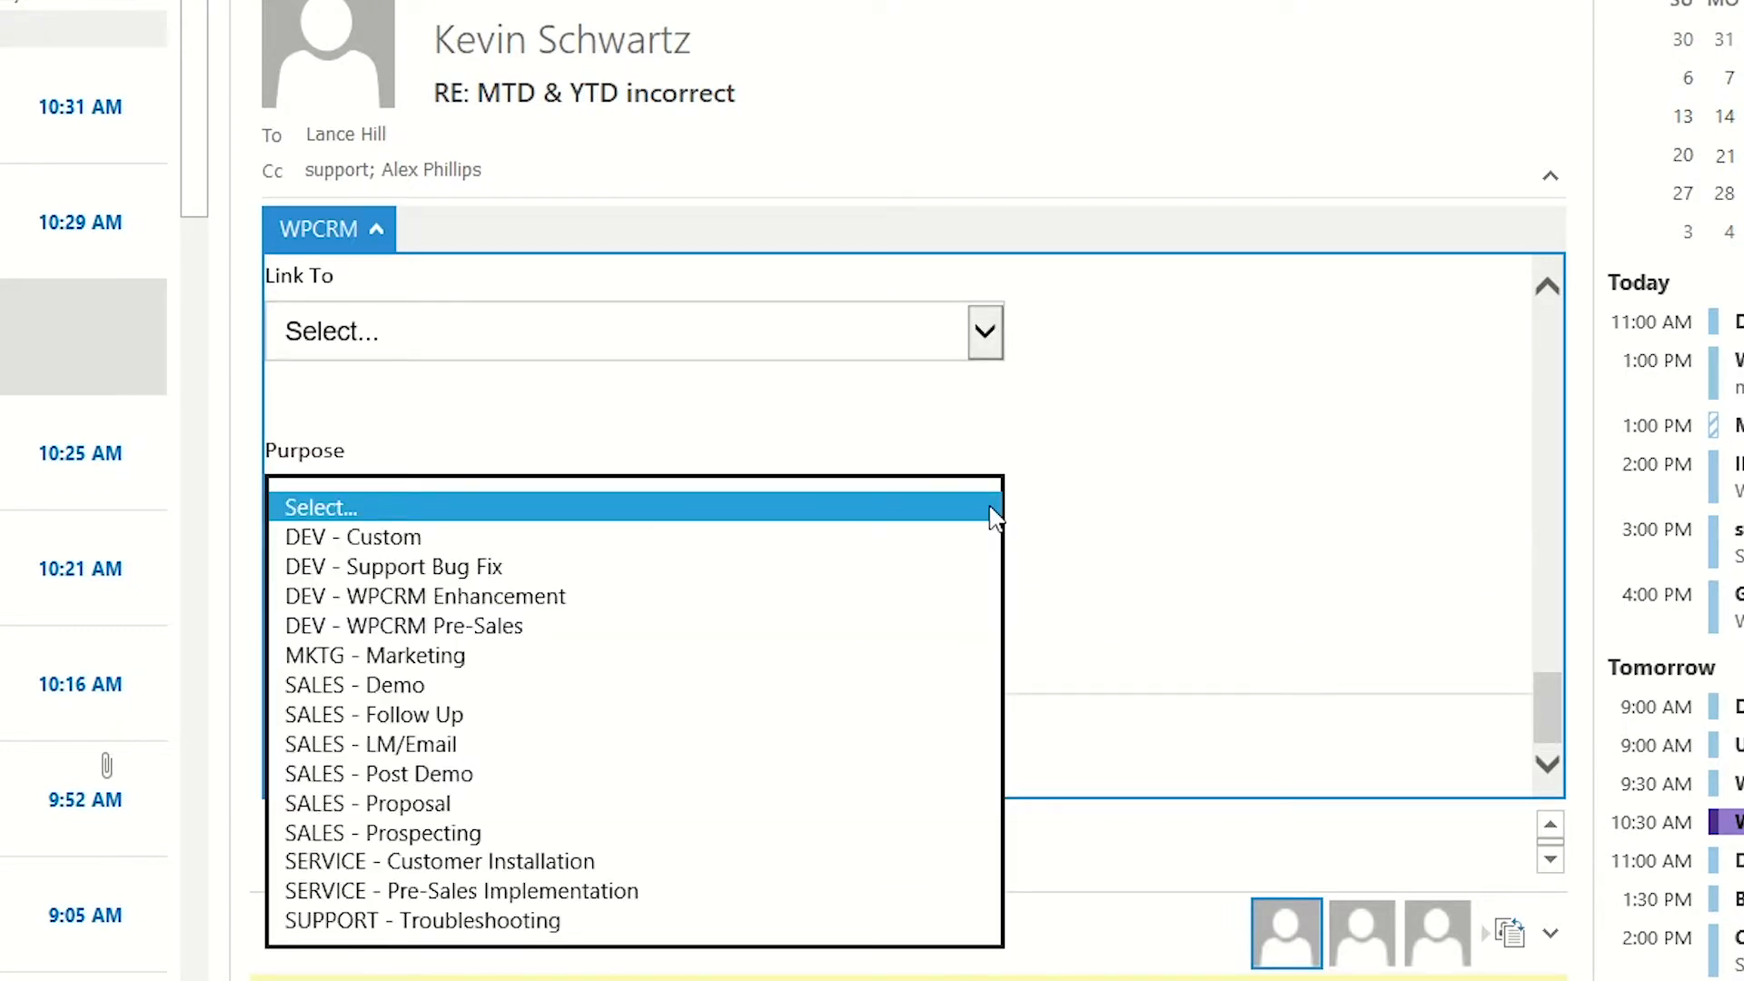
pyautogui.click(683, 715)
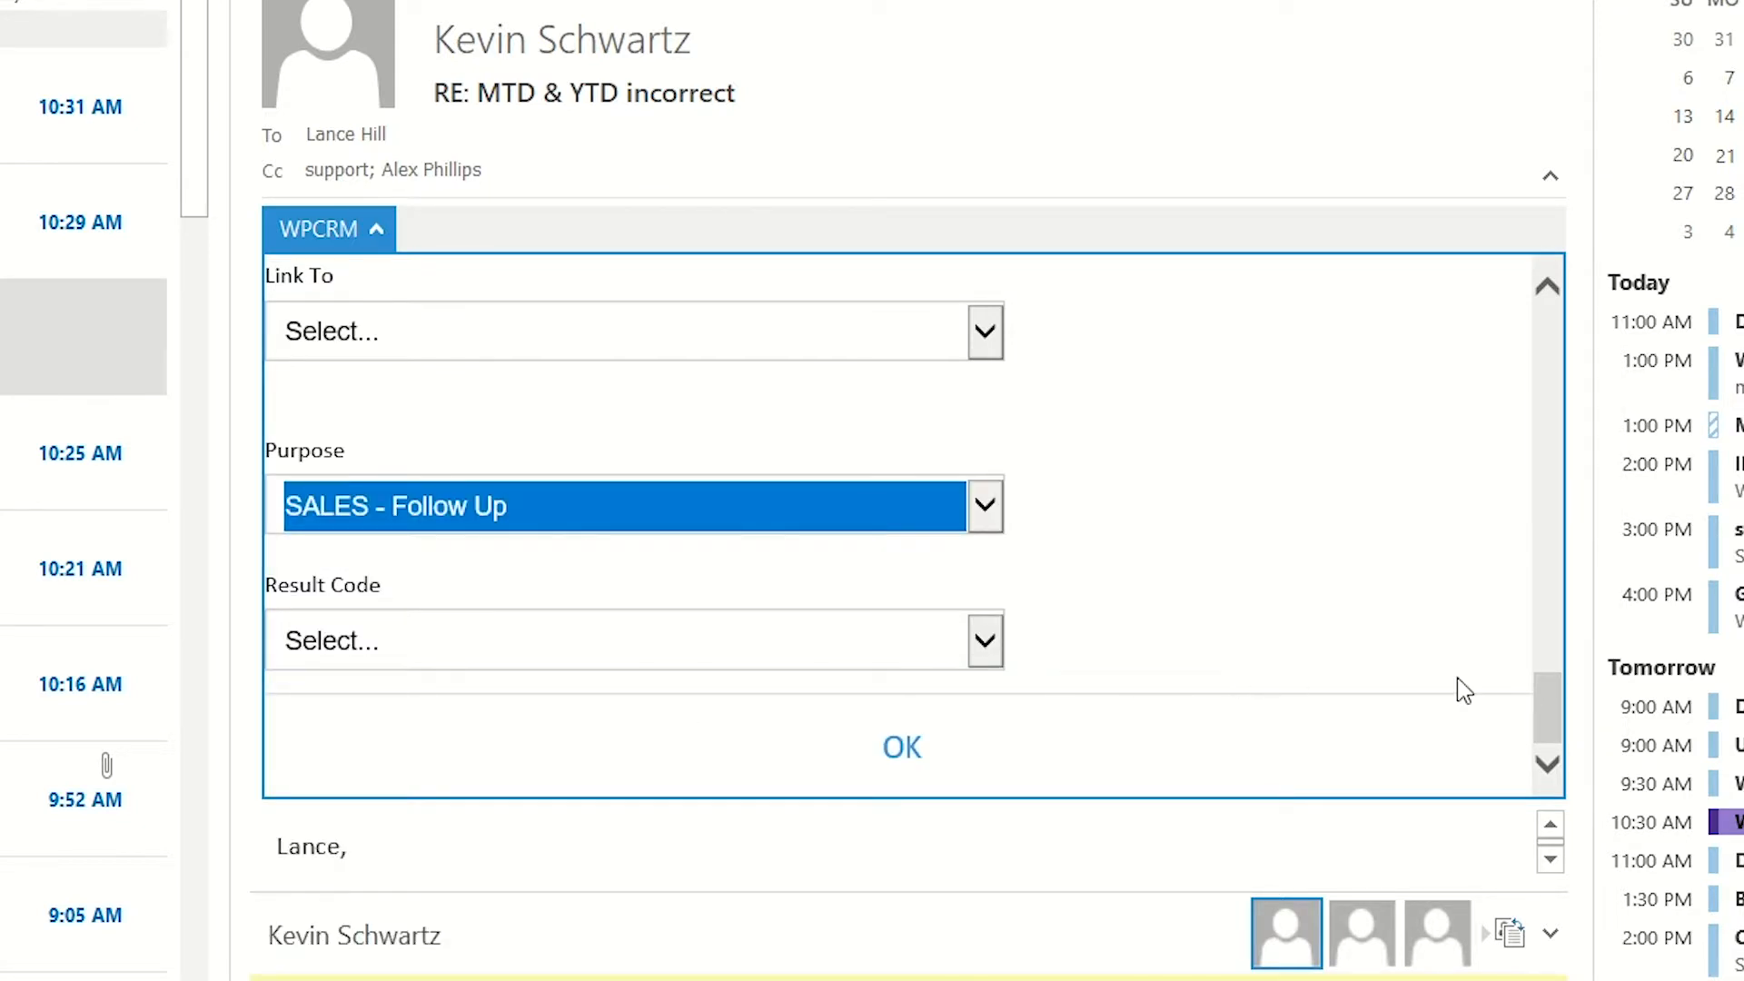
pyautogui.moveTo(1556, 714); pyautogui.dragTo(1559, 732)
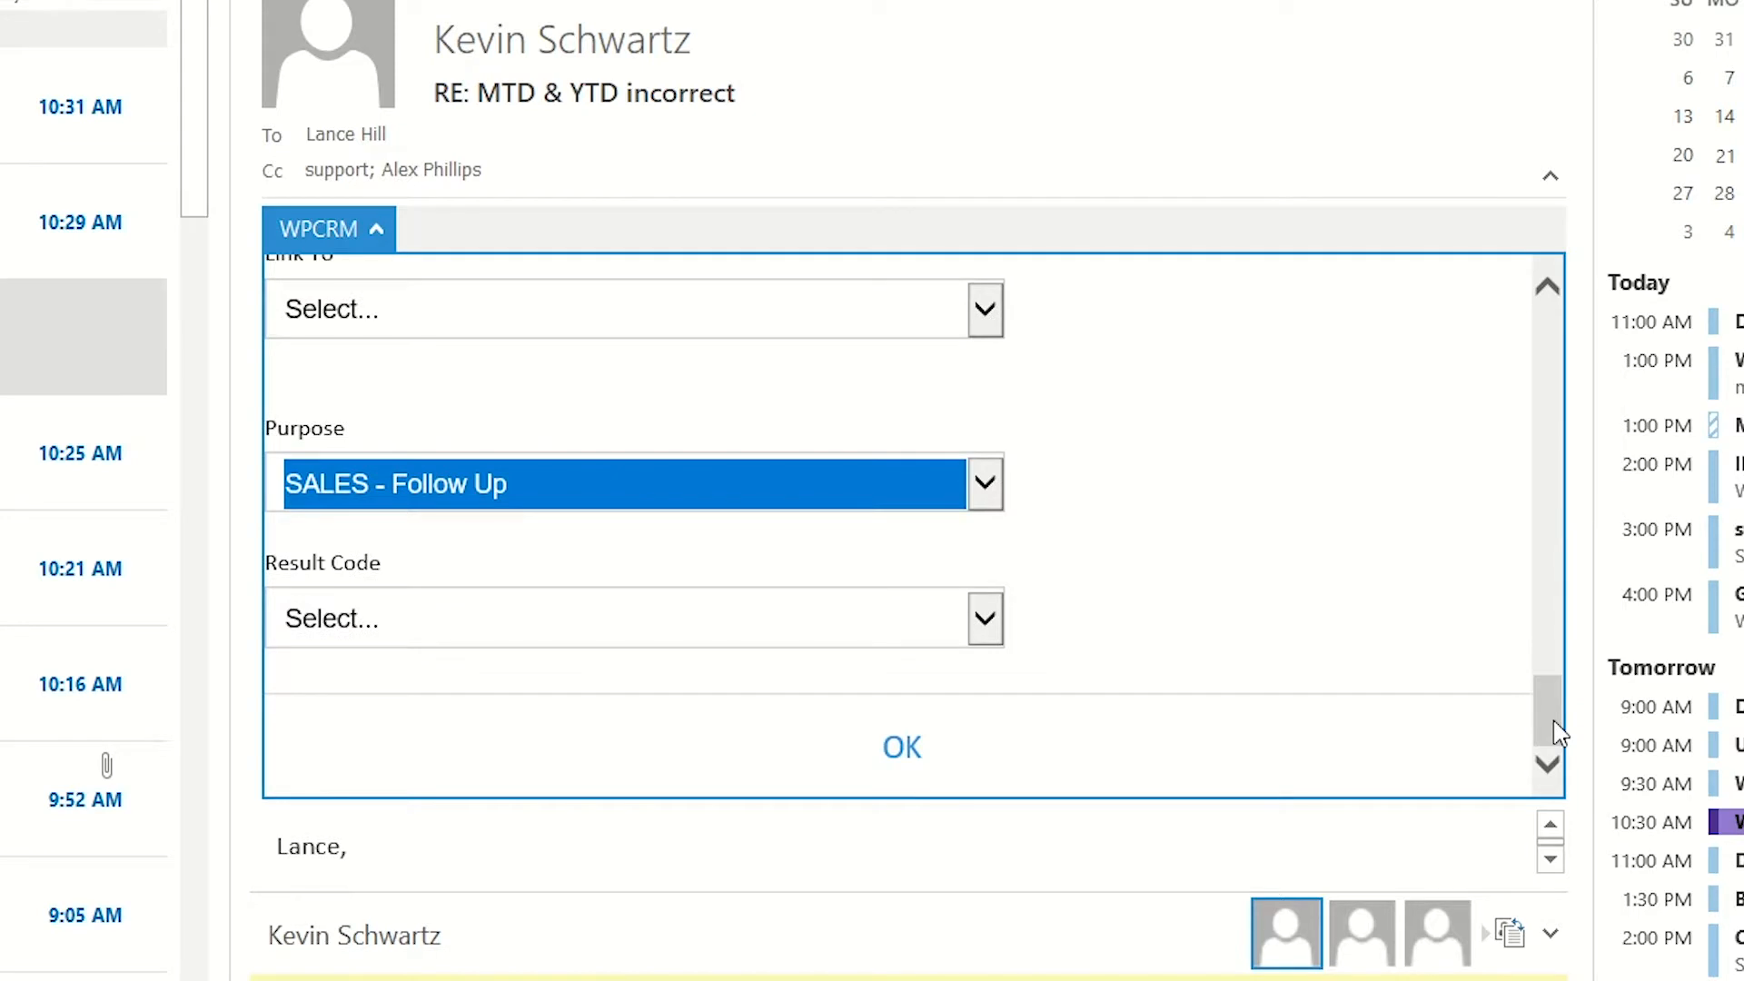
pyautogui.click(916, 750)
pyautogui.moveTo(1547, 682); pyautogui.dragTo(1541, 606)
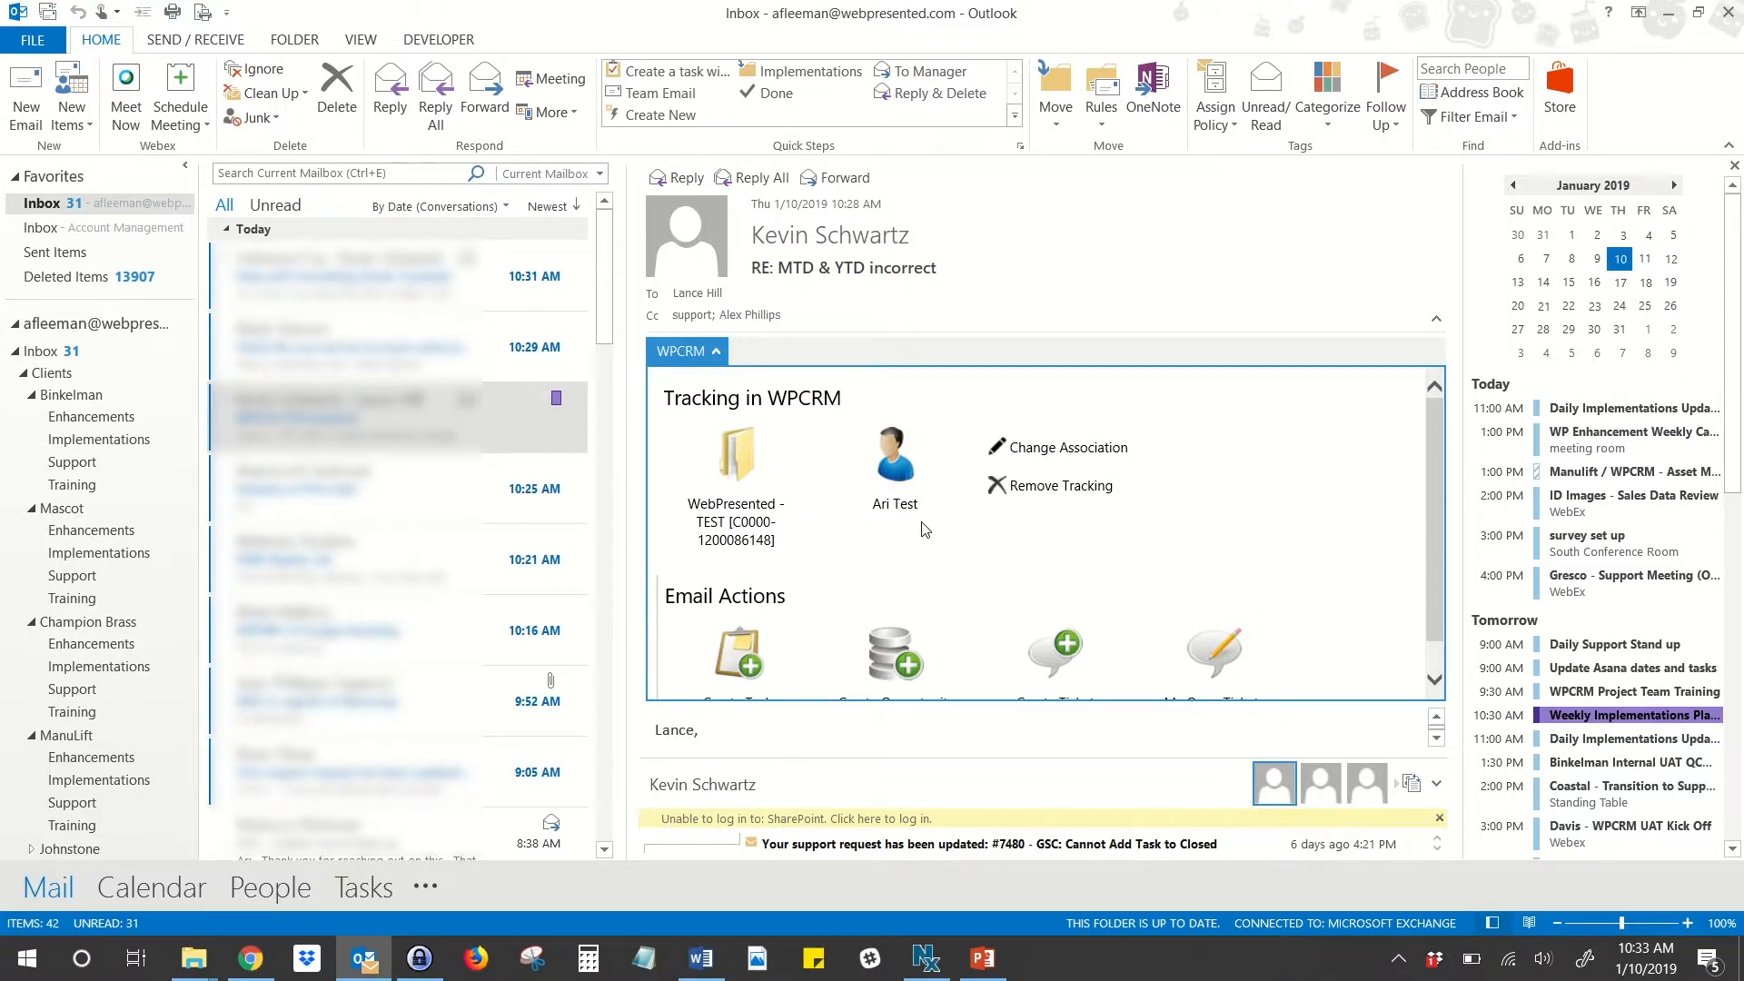
# Change the tracked email's association to the Guest User contact under the WebPresented - TEST account and save it
pyautogui.click(1015, 449)
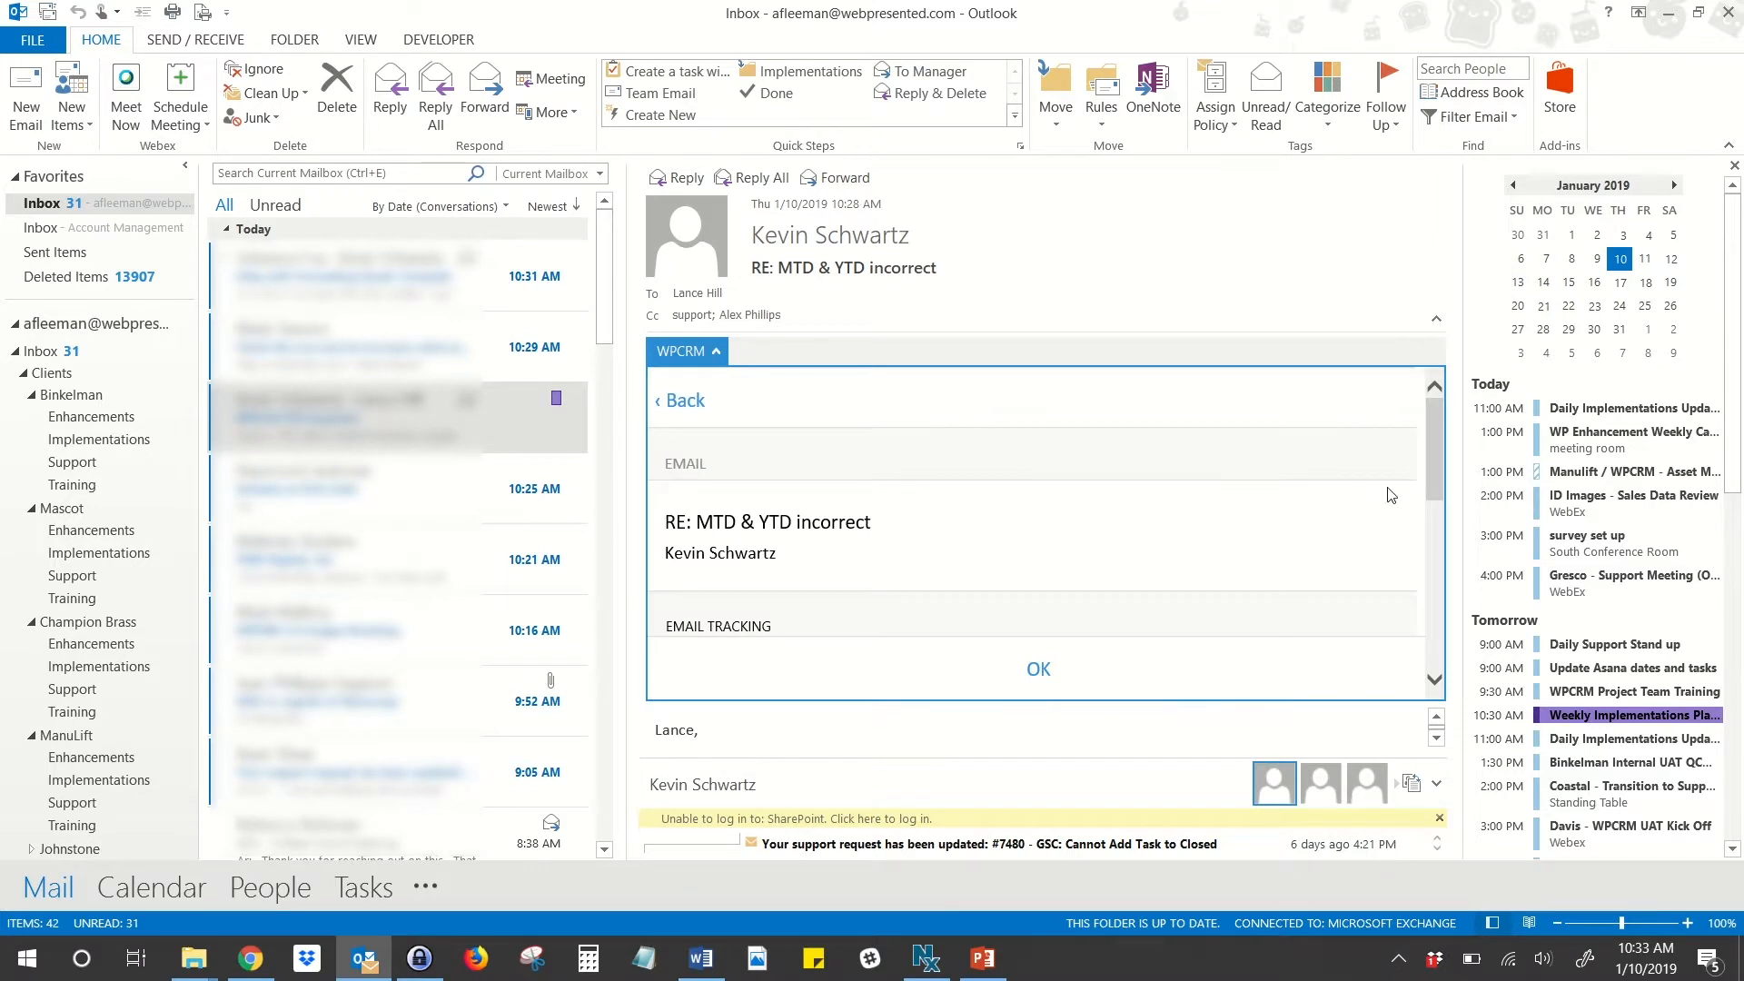
pyautogui.moveTo(1437, 460); pyautogui.dragTo(1428, 548)
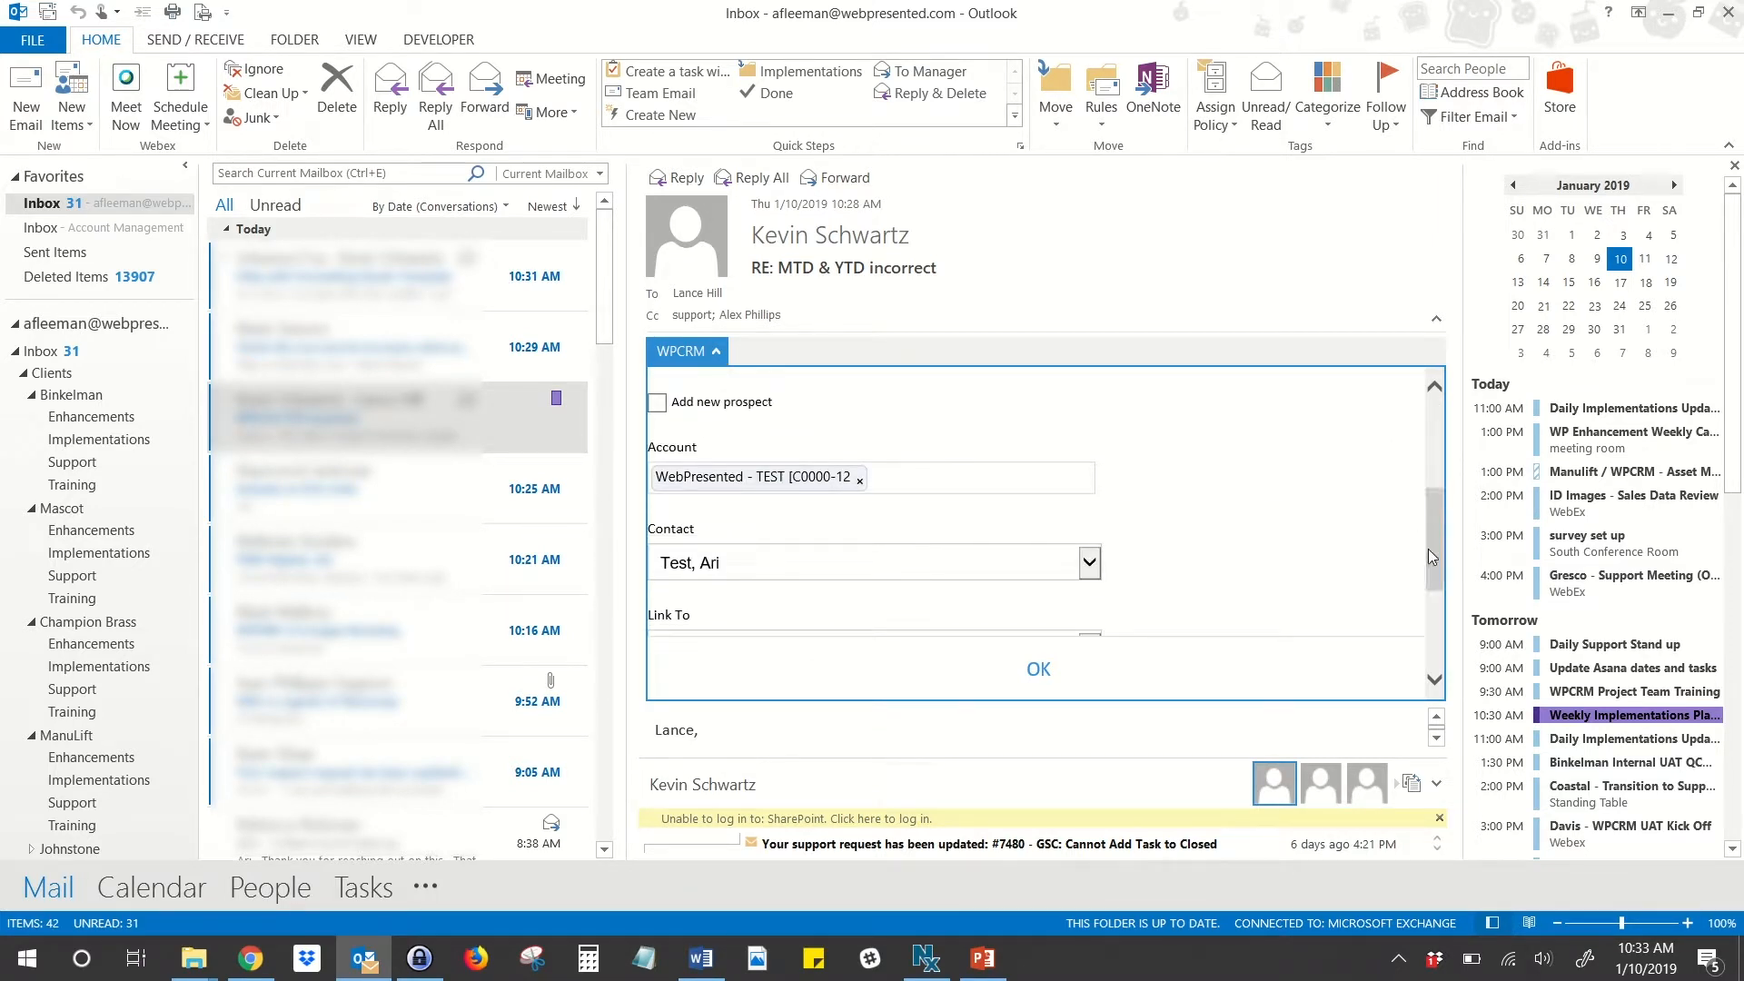
pyautogui.click(1089, 562)
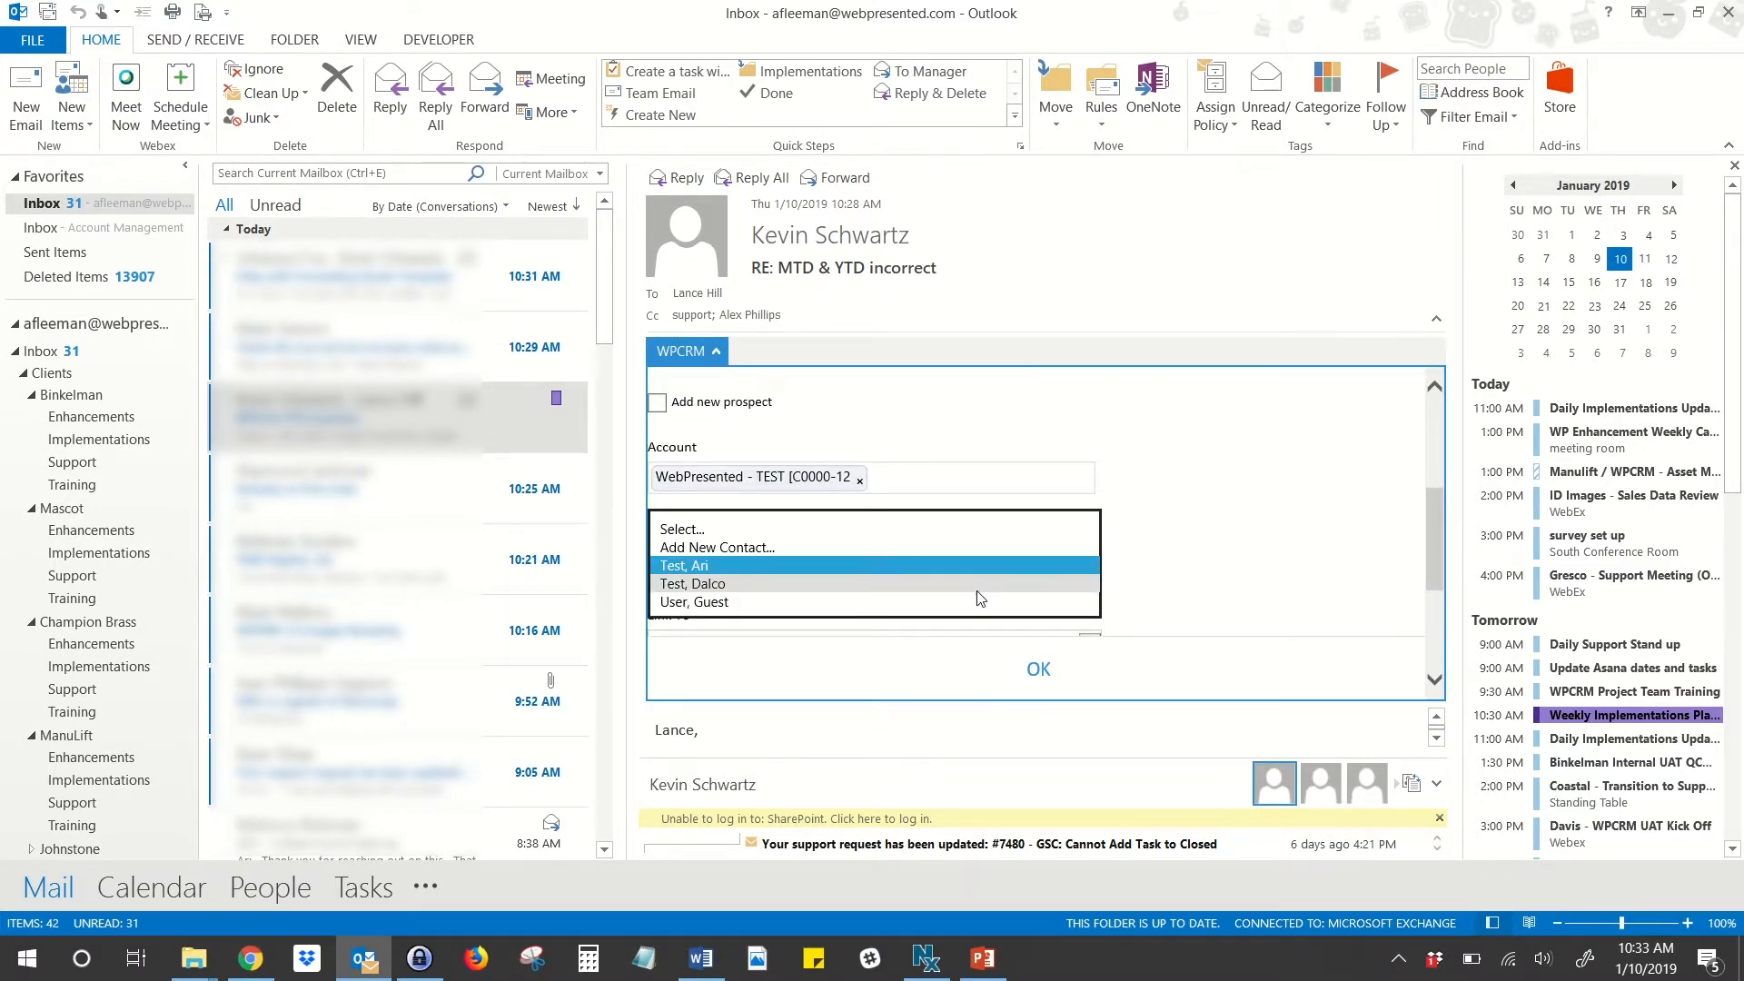
pyautogui.click(955, 601)
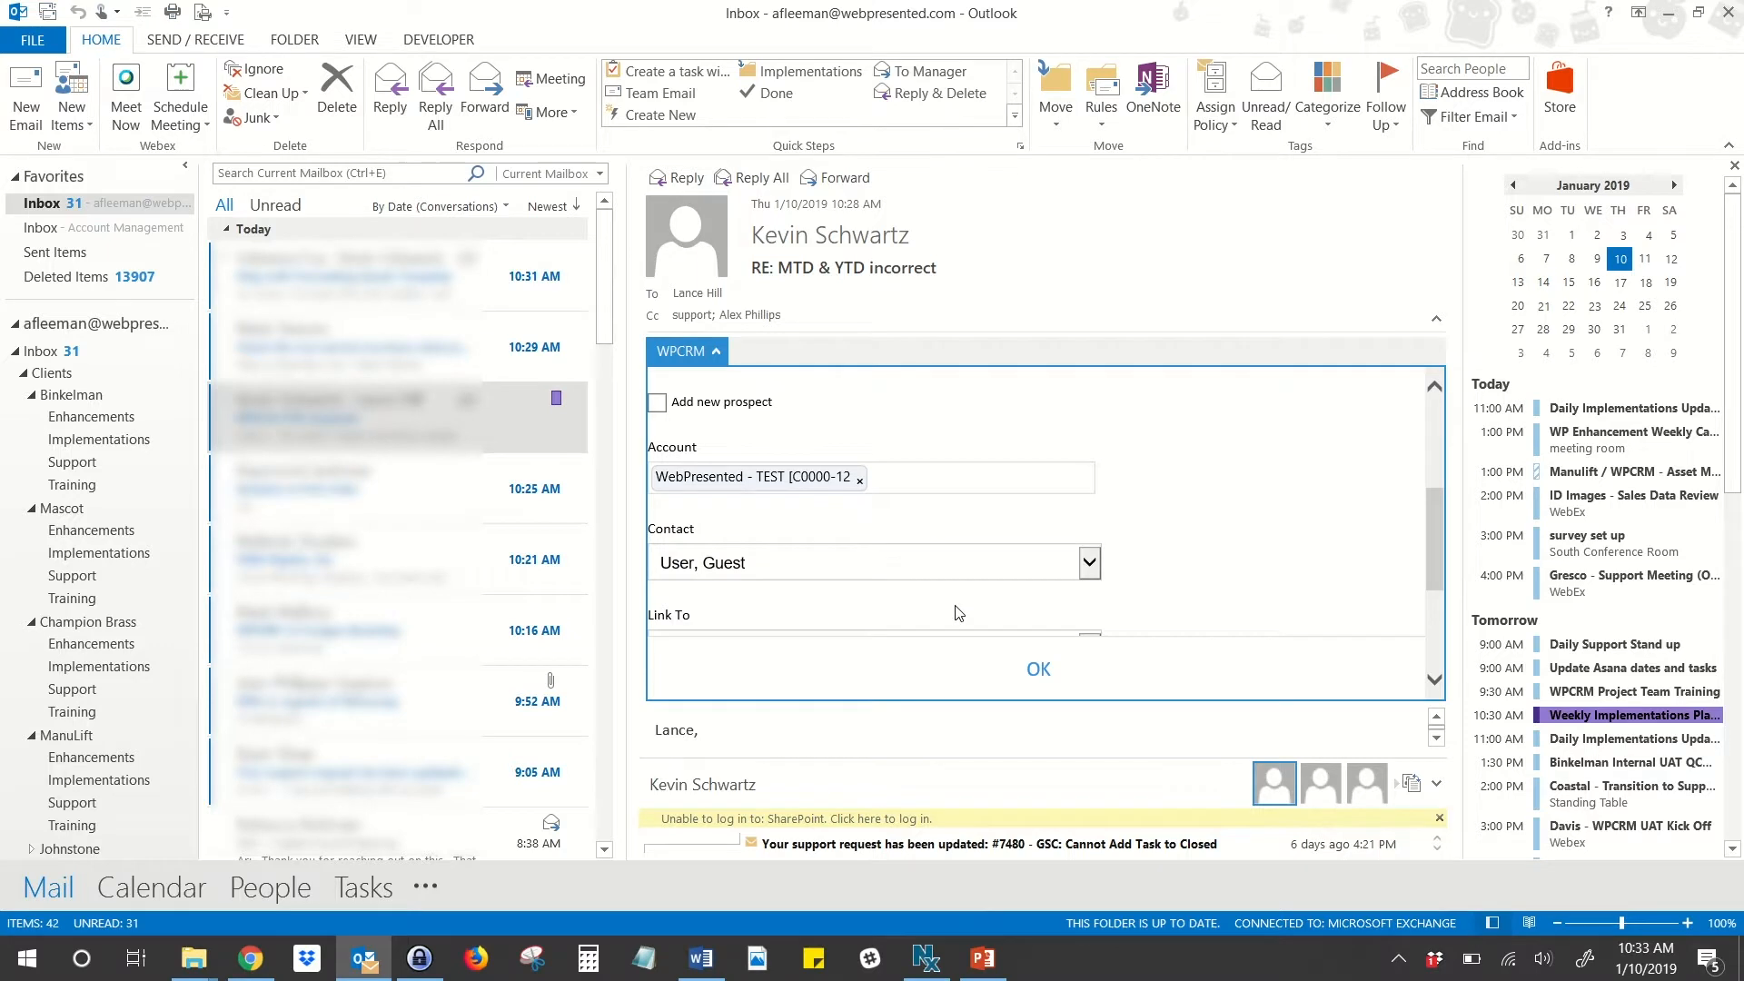
pyautogui.click(1037, 670)
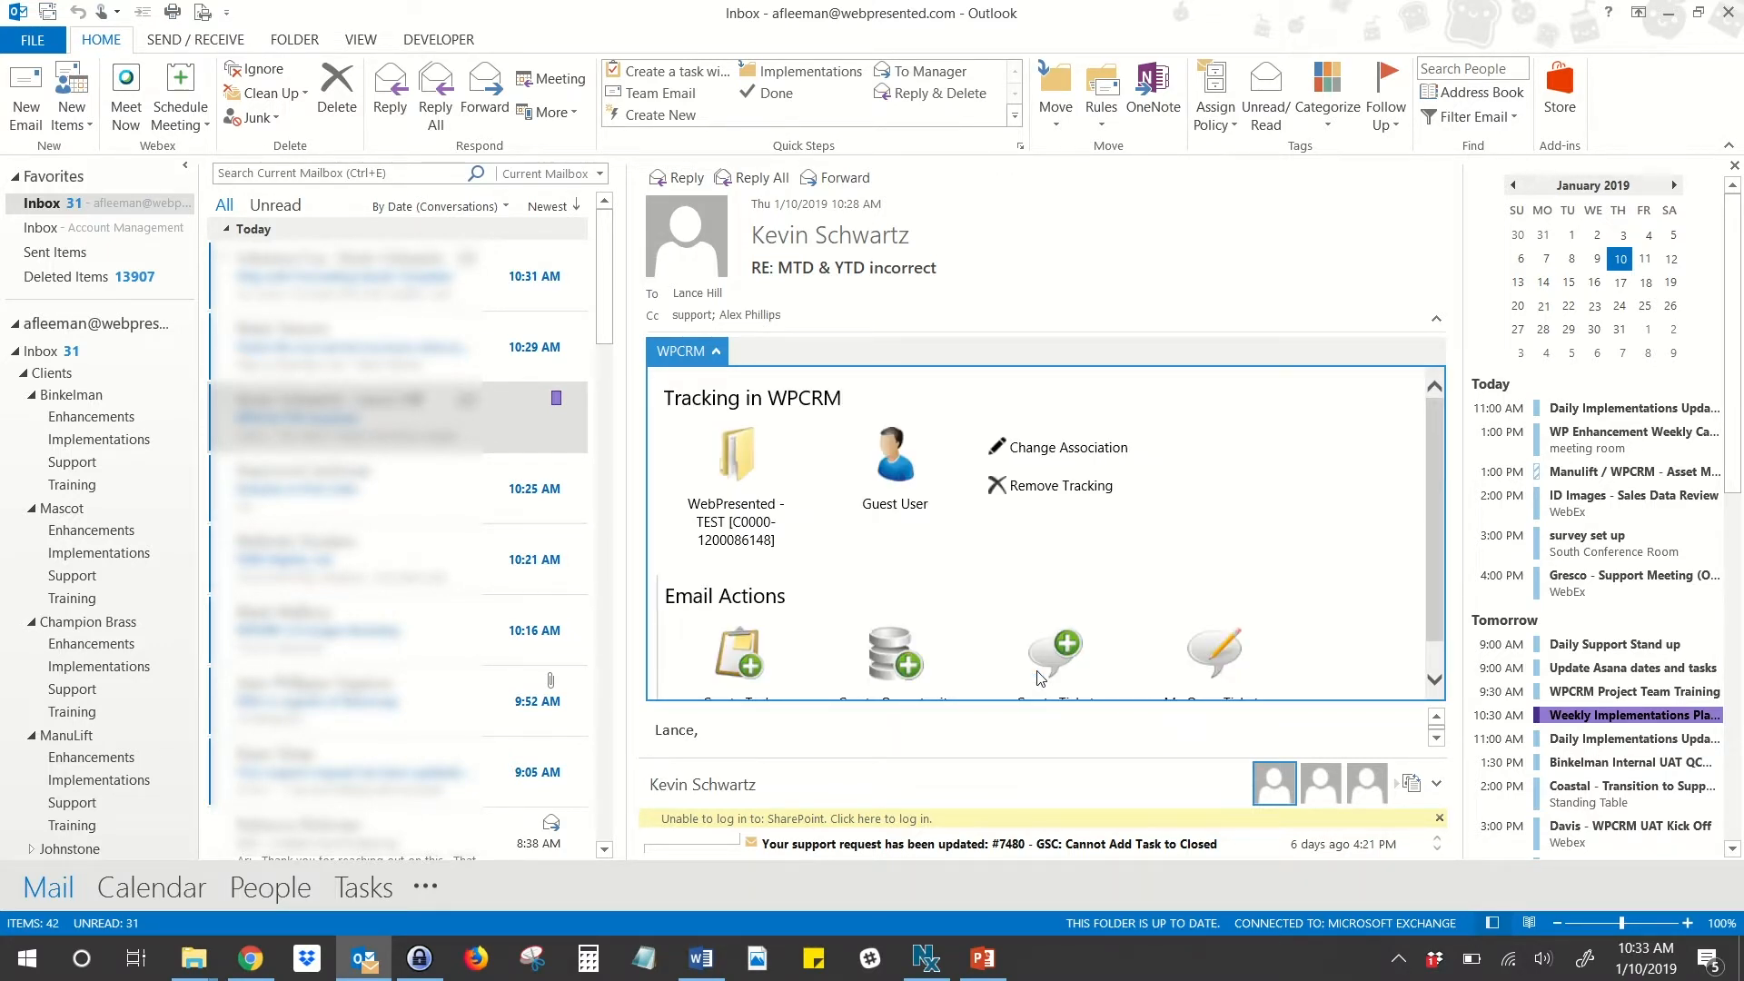
# Remove the email's WPCRM tracking, review the available email actions, and collapse the add-in
pyautogui.click(1047, 490)
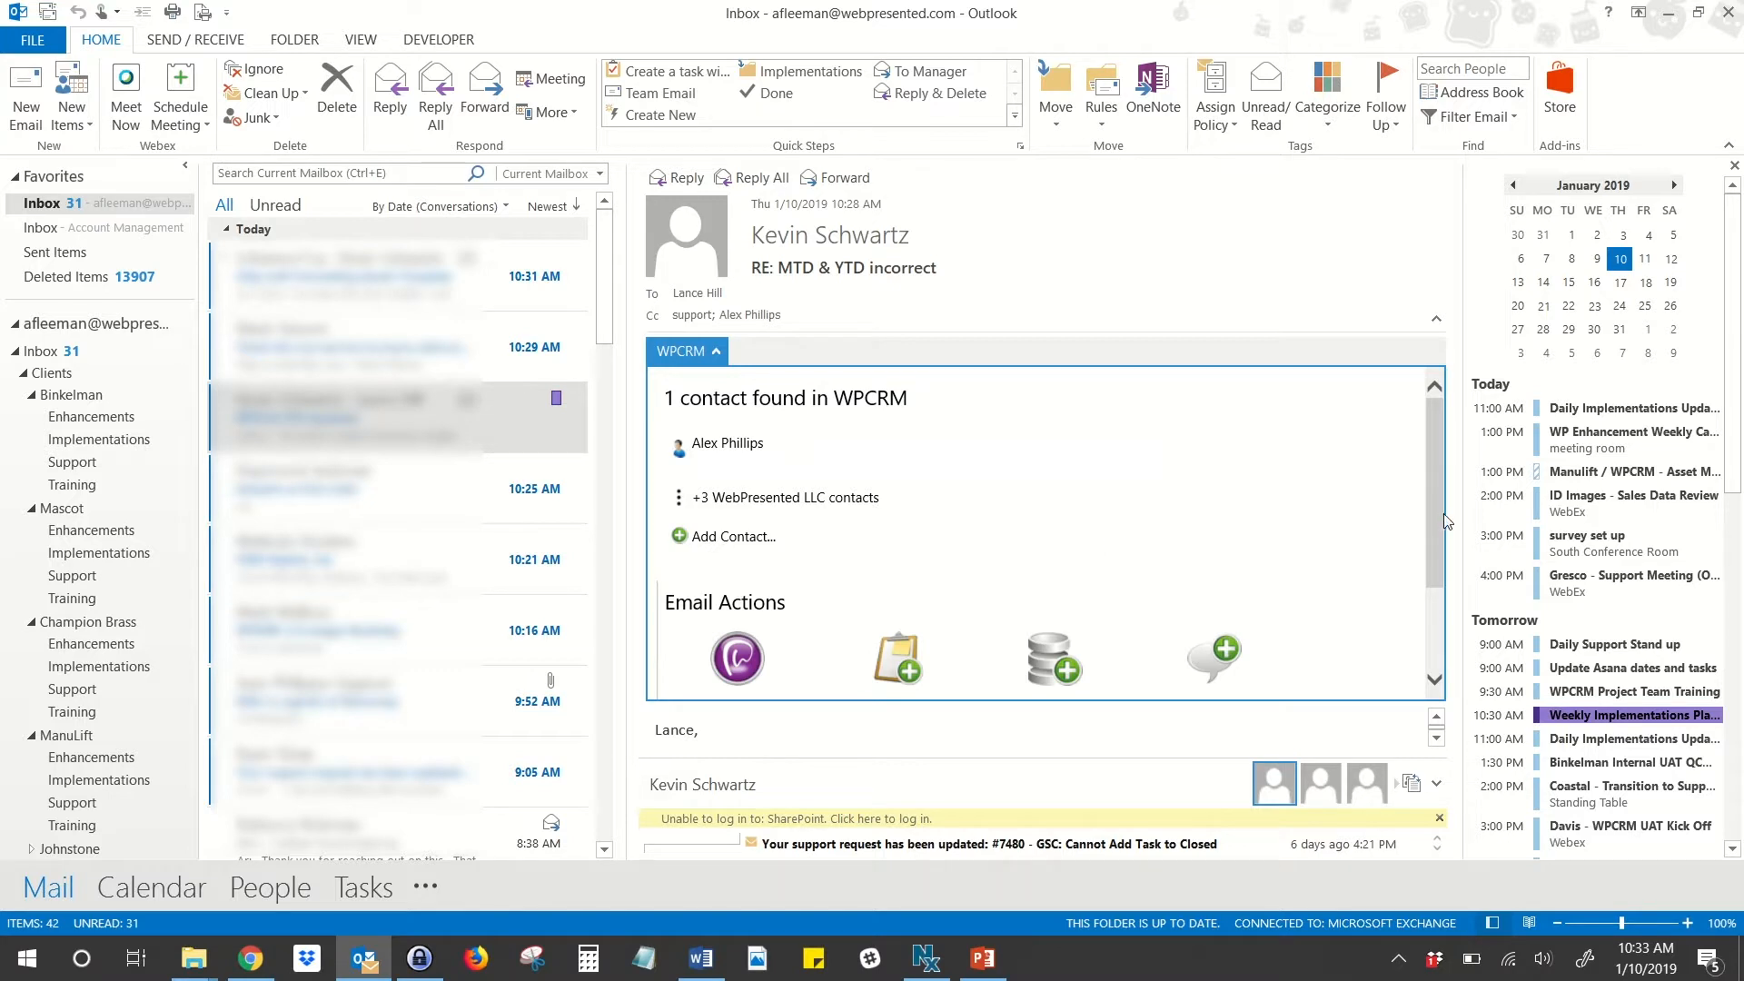
pyautogui.moveTo(1441, 527); pyautogui.dragTo(1435, 599)
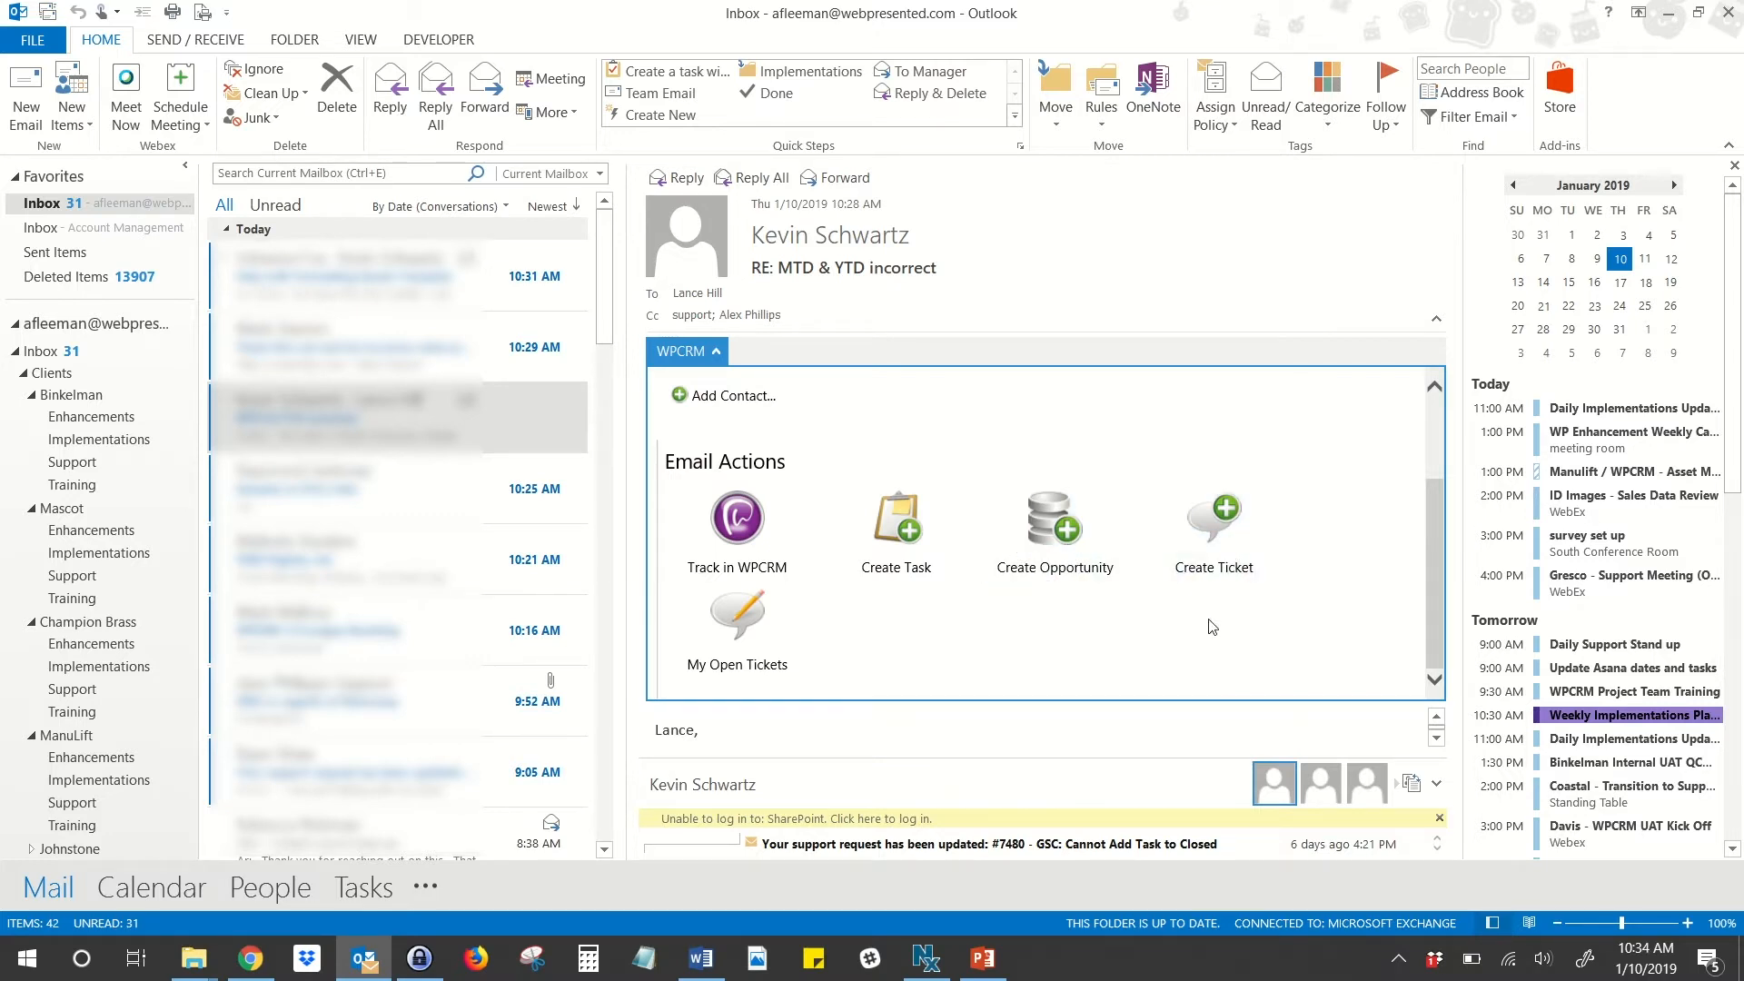
pyautogui.click(699, 355)
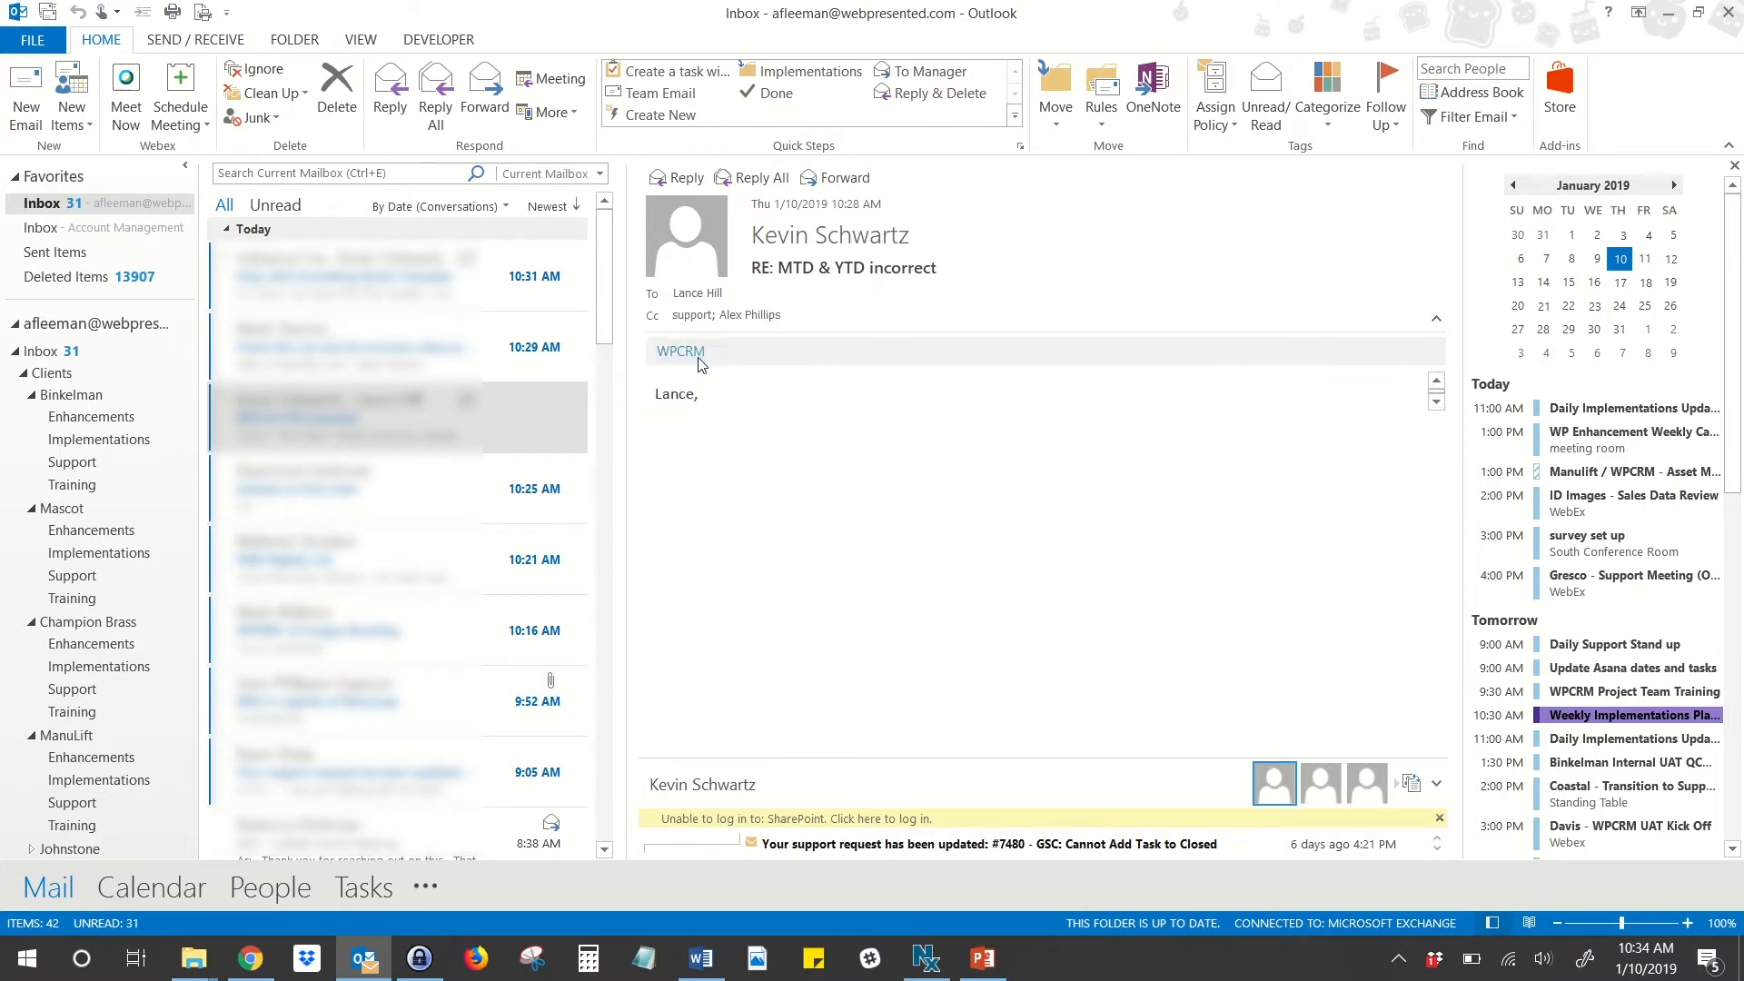